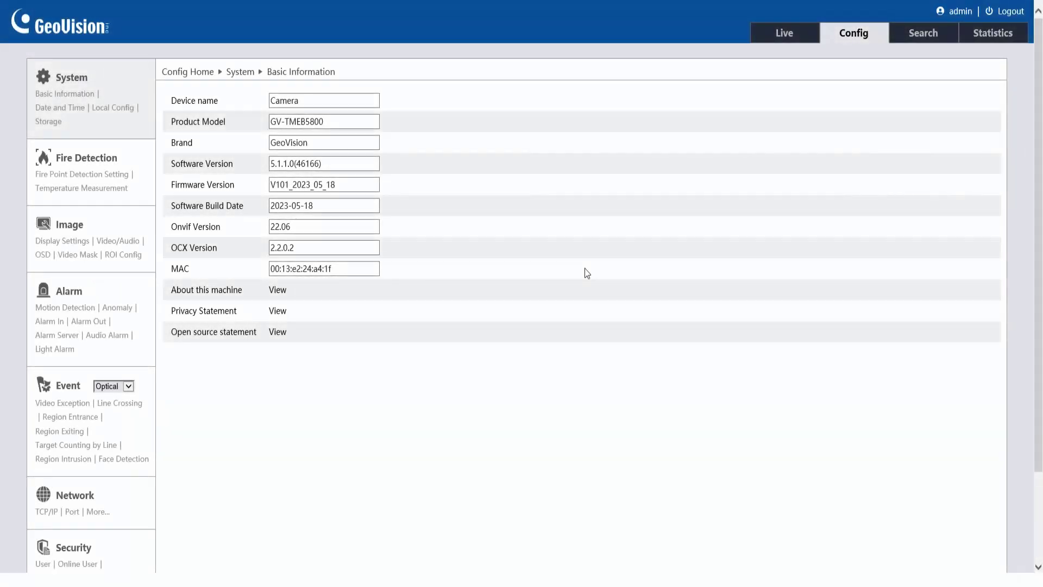
- Enable temperature measurement with maximum and minimum temperature shown on the video
{"action": "left_click", "coordinate": [105, 191]}
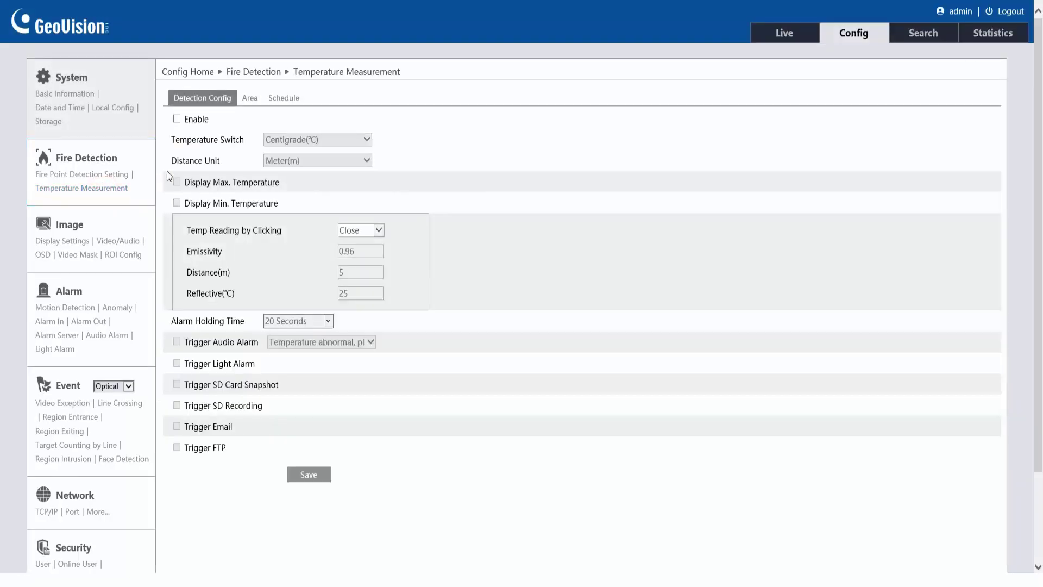
{"action": "left_click", "coordinate": [196, 120]}
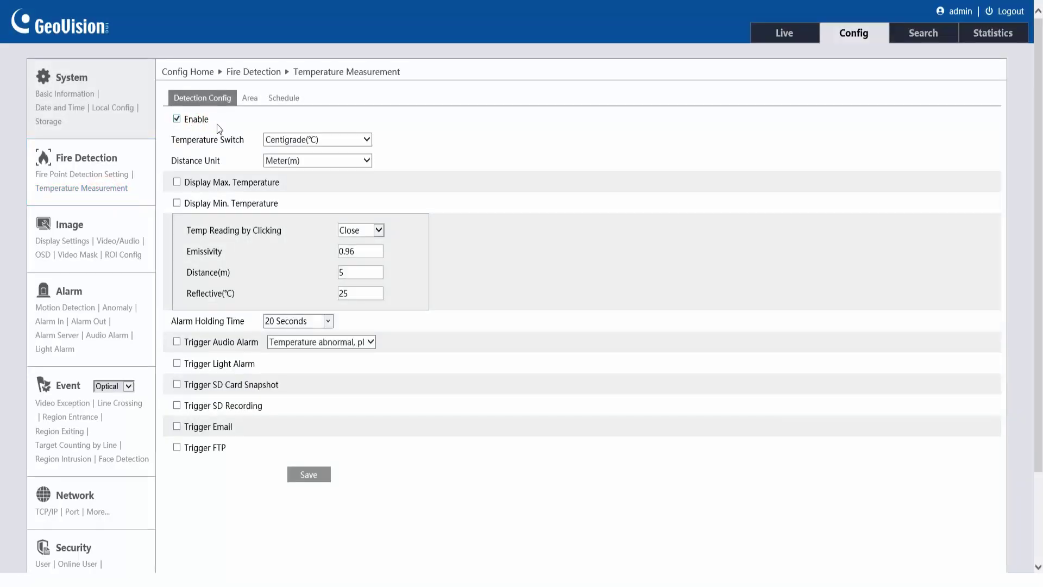
{"action": "left_click", "coordinate": [228, 186]}
{"action": "left_click", "coordinate": [226, 206]}
- Keep Centigrade and Meter units, turn on temperature reading by clicking, and save
{"action": "left_click", "coordinate": [363, 143]}
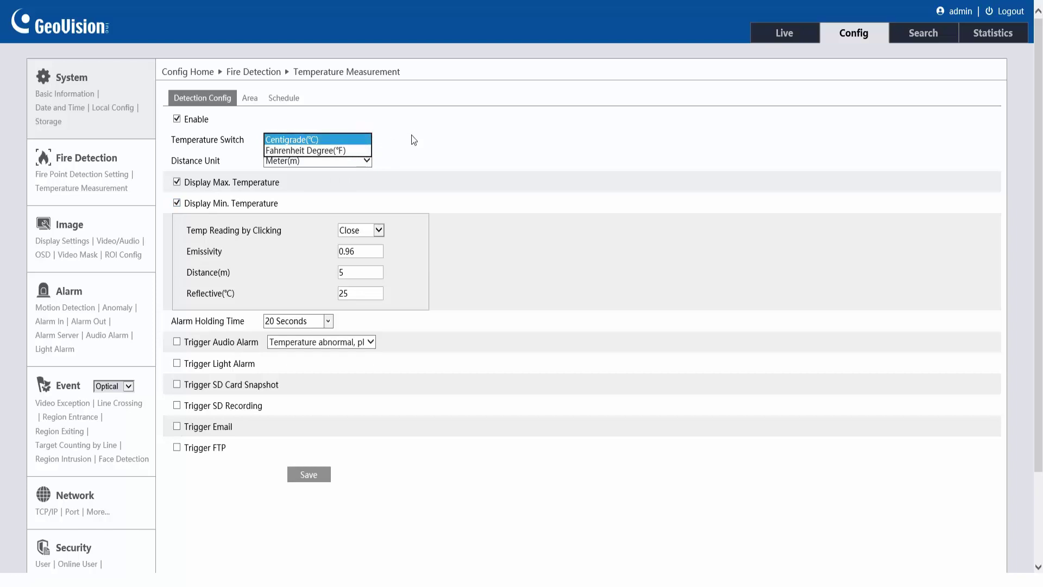
{"action": "left_click", "coordinate": [412, 135]}
{"action": "left_click", "coordinate": [367, 161]}
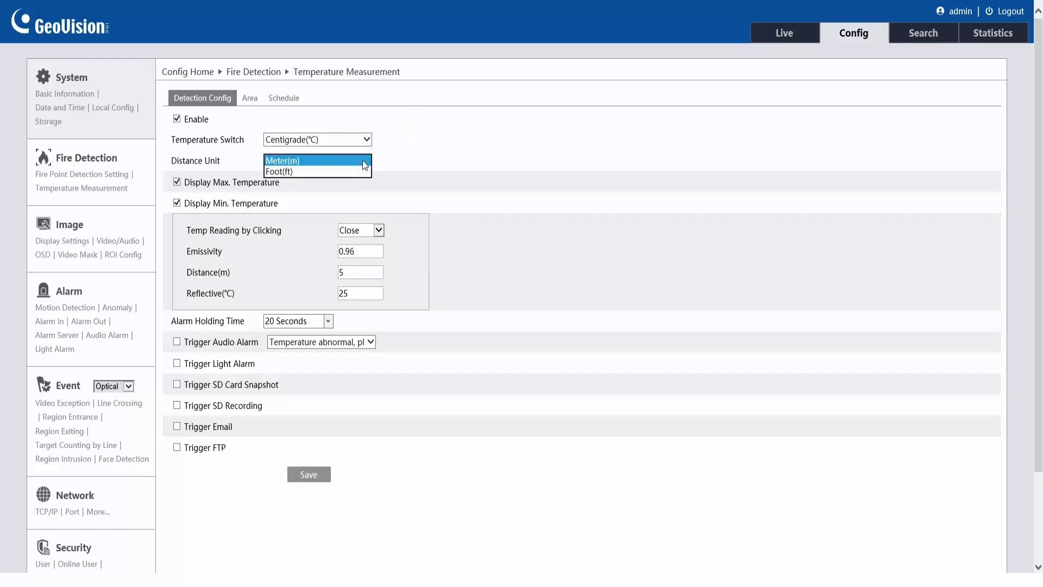
{"action": "left_click", "coordinate": [413, 169]}
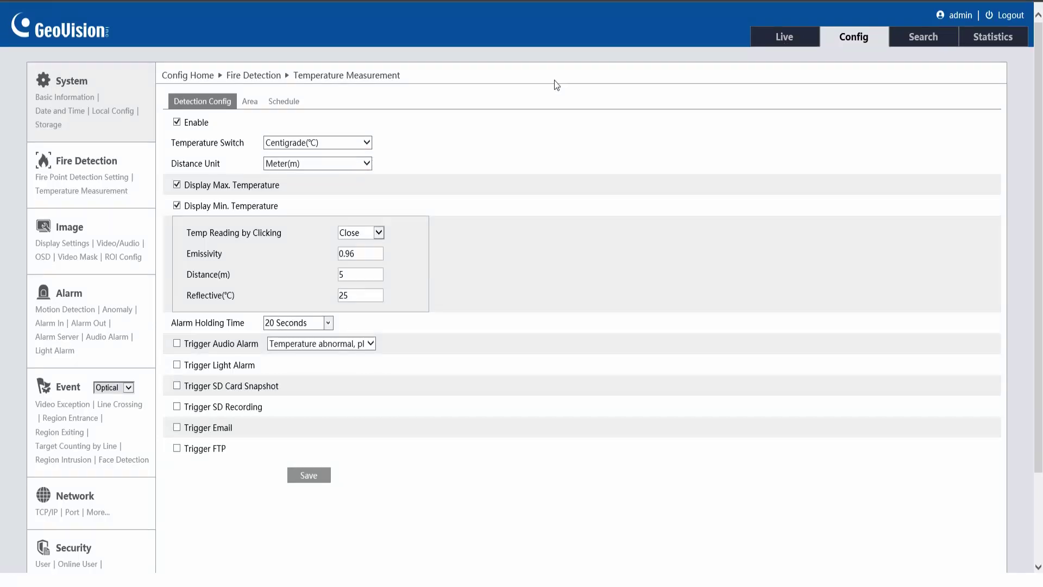
{"action": "left_click", "coordinate": [379, 233]}
{"action": "left_click", "coordinate": [325, 480]}
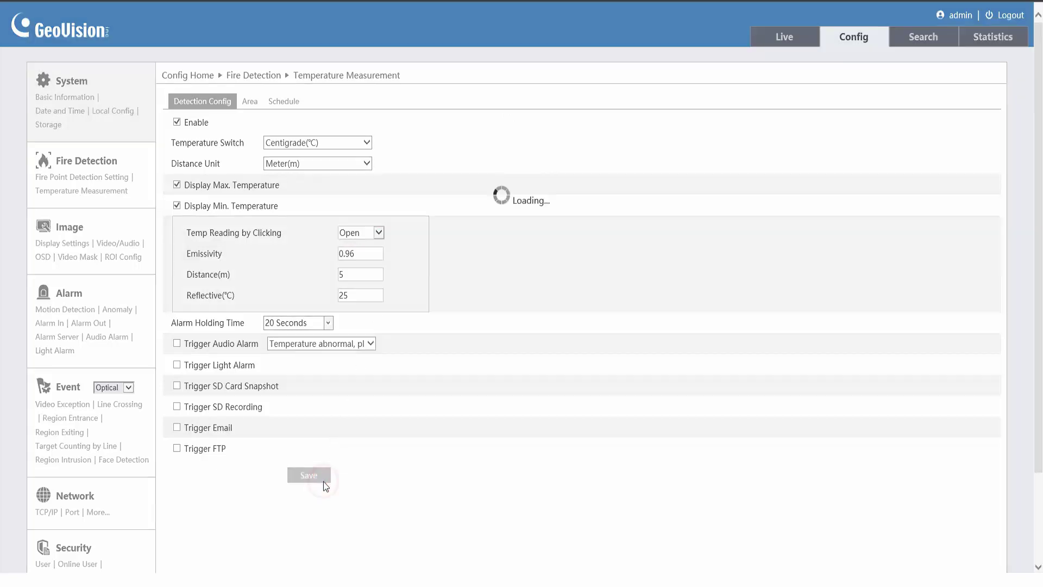
{"action": "left_click", "coordinate": [556, 314]}
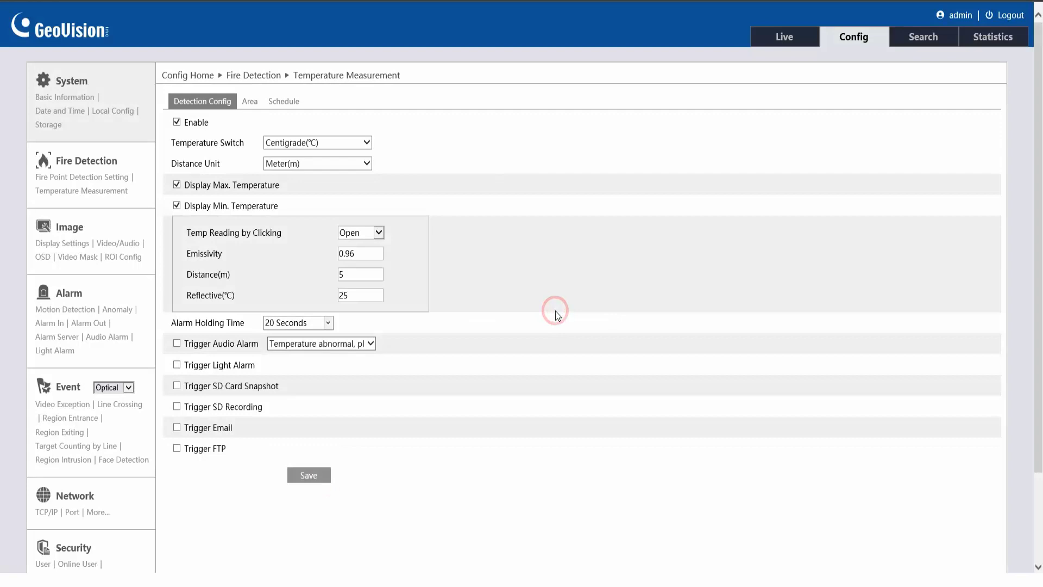
- Read temperatures at three spots on the thermal live image, e.g. 21.35 °C, then return to configuration
{"action": "left_click", "coordinate": [788, 36]}
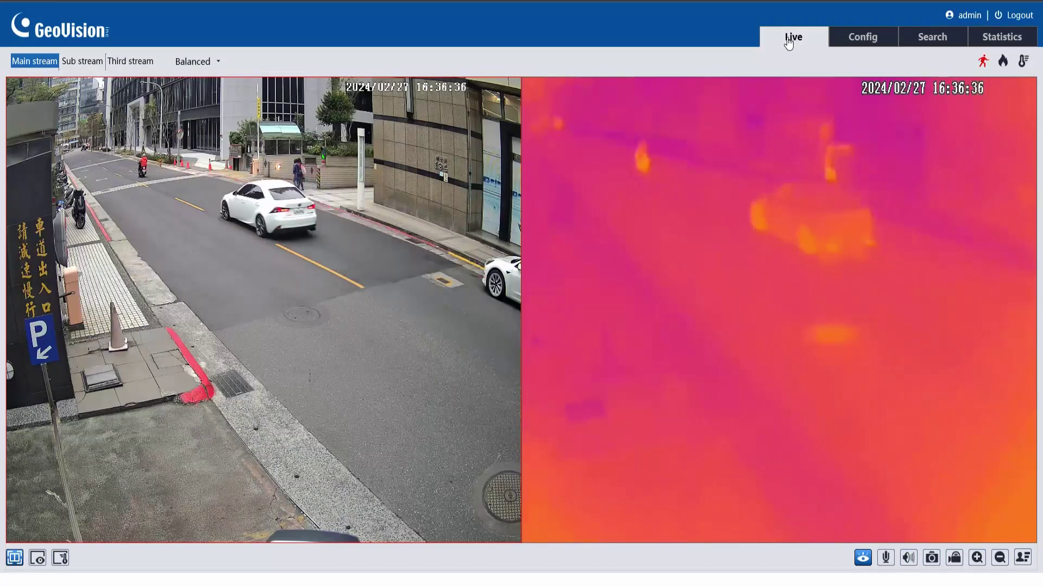
{"action": "left_click", "coordinate": [812, 170]}
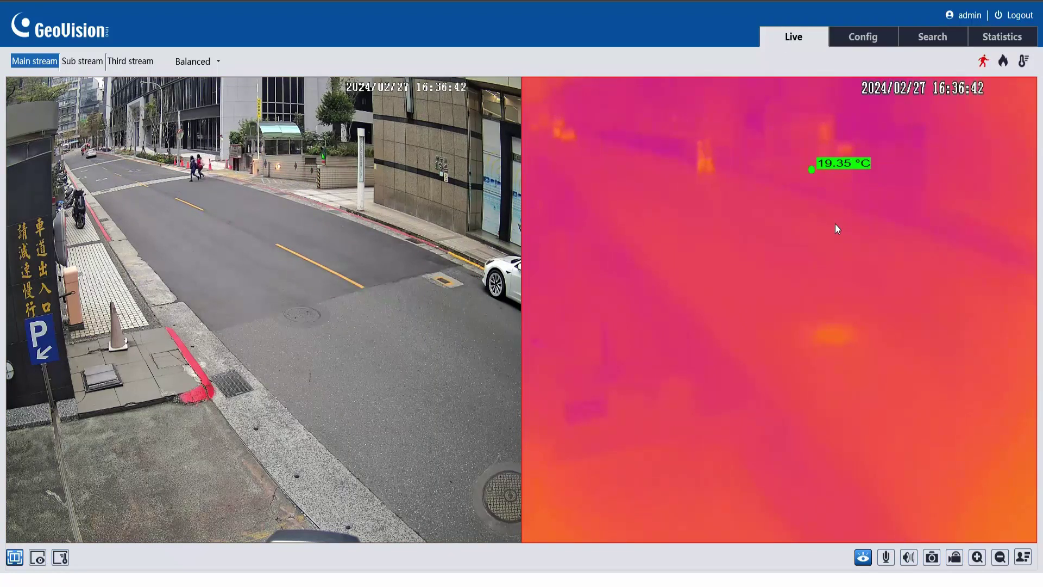
{"action": "left_click", "coordinate": [833, 334]}
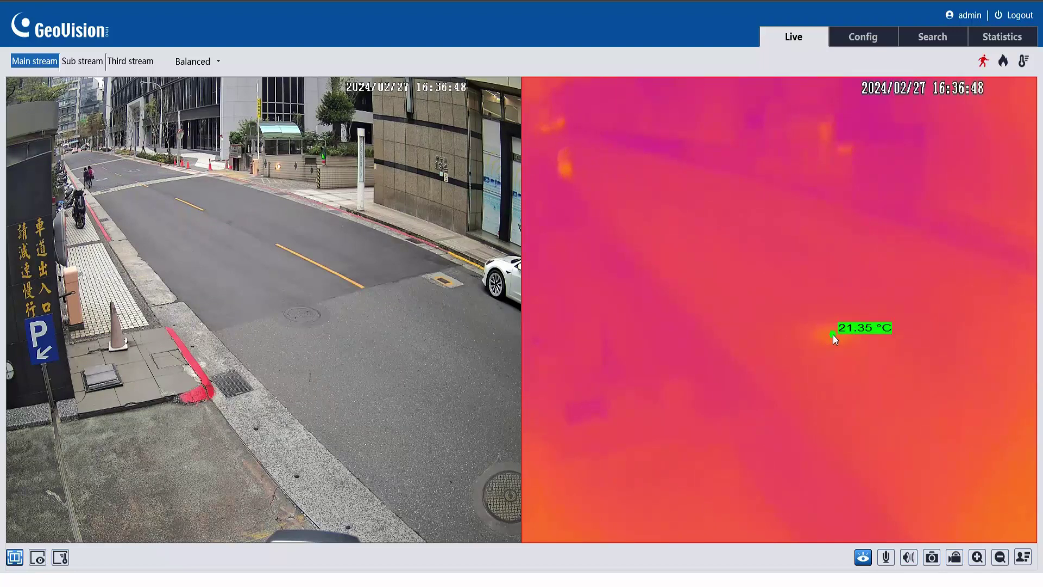
{"action": "left_click", "coordinate": [537, 518]}
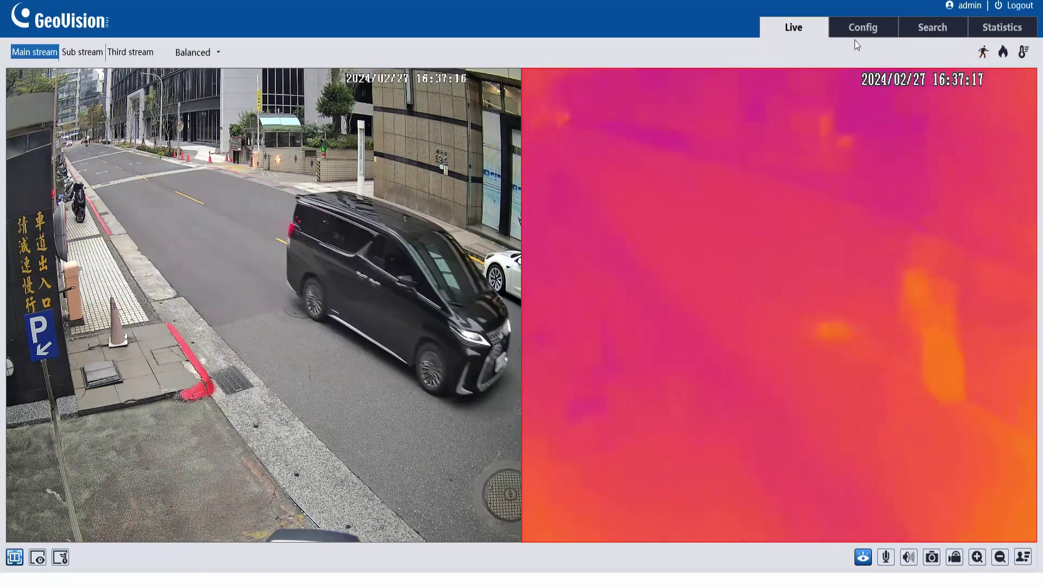
{"action": "left_click", "coordinate": [863, 29]}
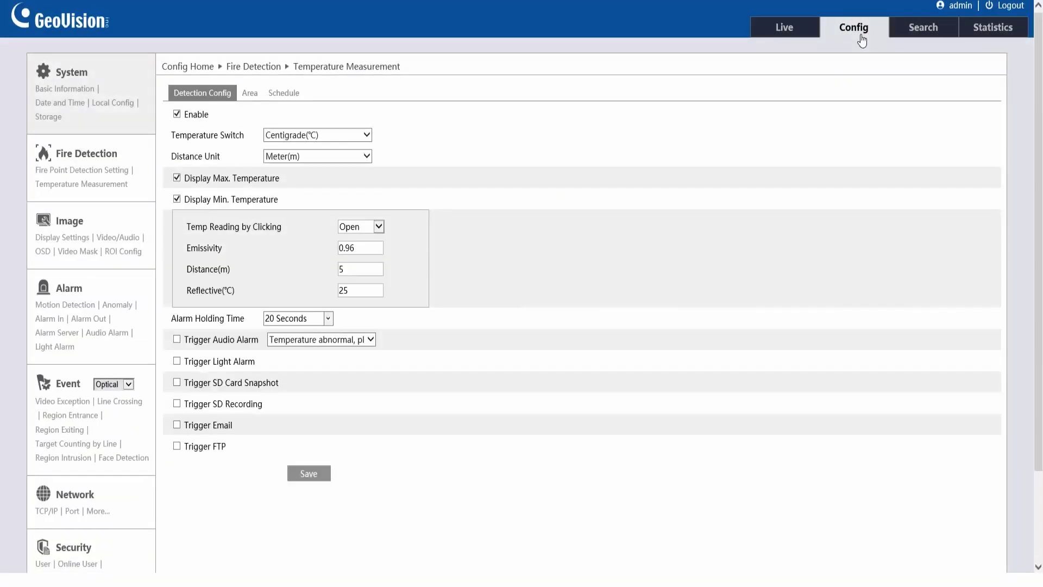
- Enable measurement rule 01 and set its type to Area
{"action": "left_click", "coordinate": [257, 99]}
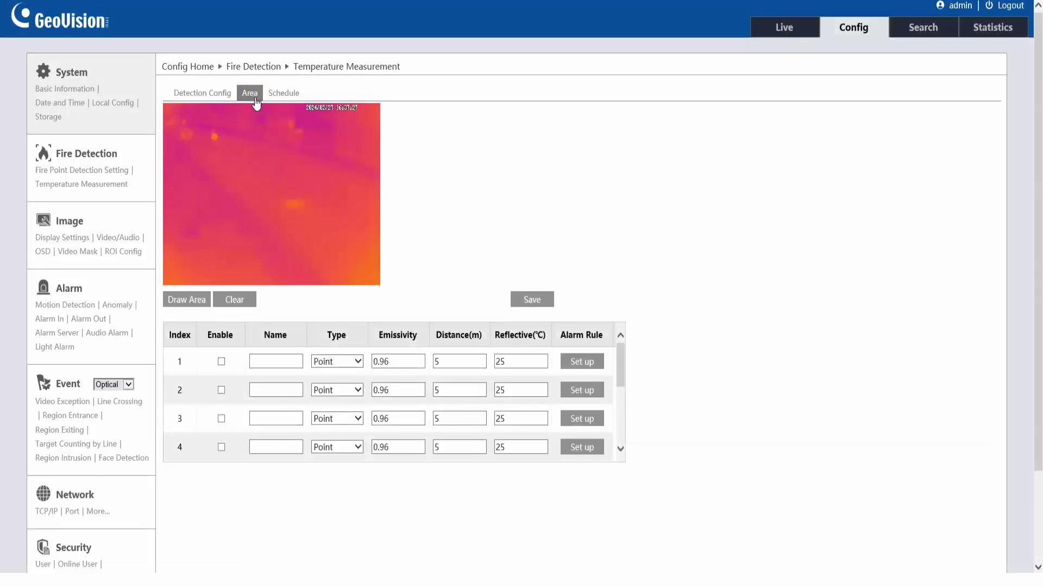
{"action": "left_click", "coordinate": [221, 362]}
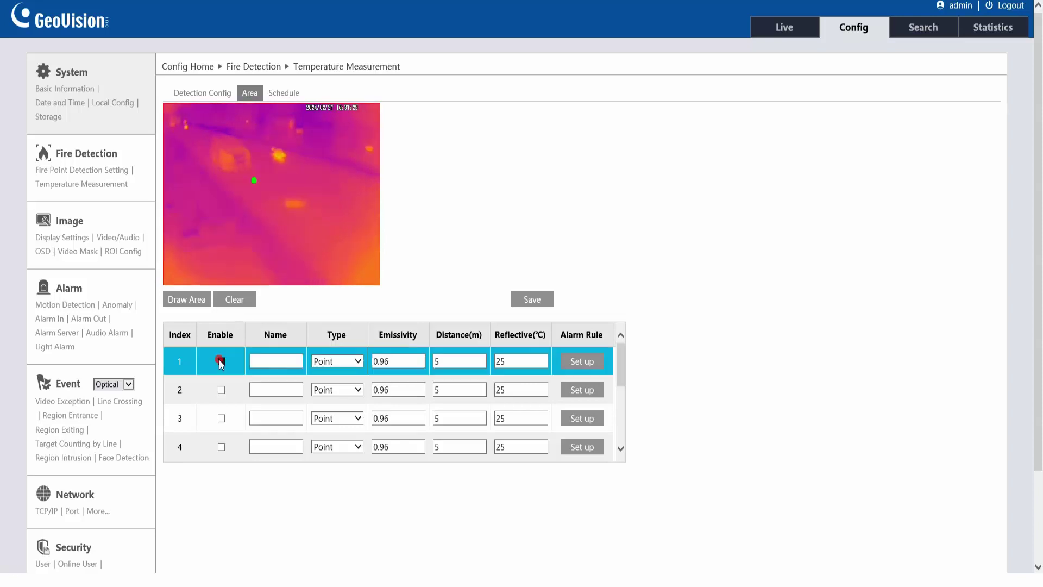
{"action": "left_click", "coordinate": [278, 362]}
{"action": "type", "text": "01"}
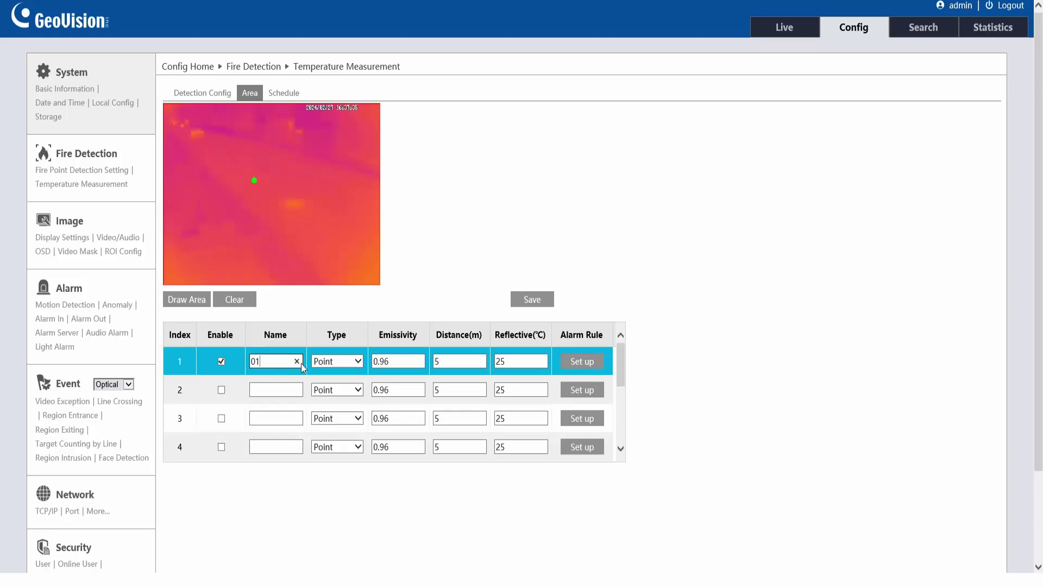
{"action": "left_click", "coordinate": [332, 361]}
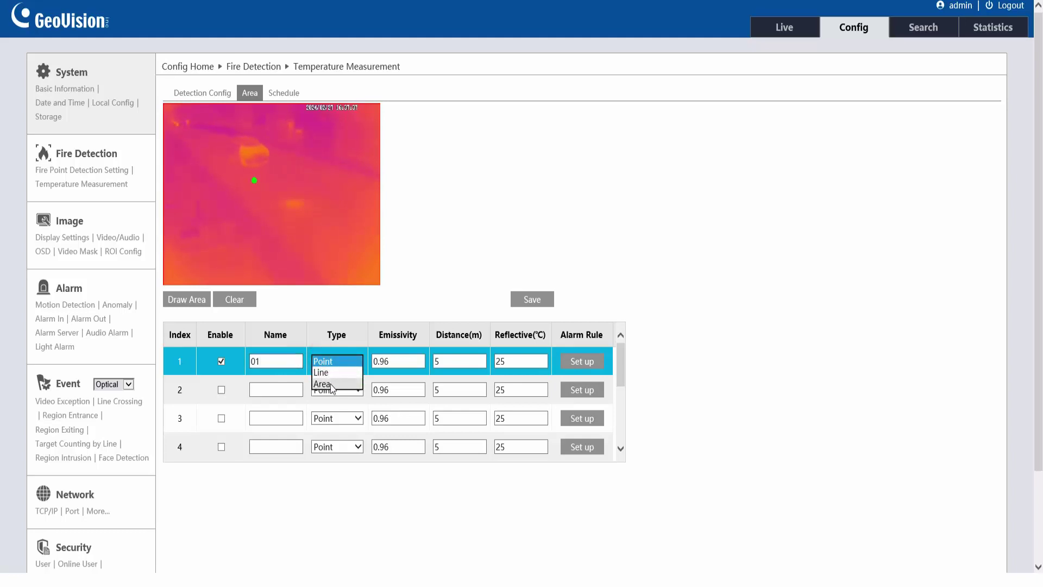
{"action": "left_click", "coordinate": [331, 384]}
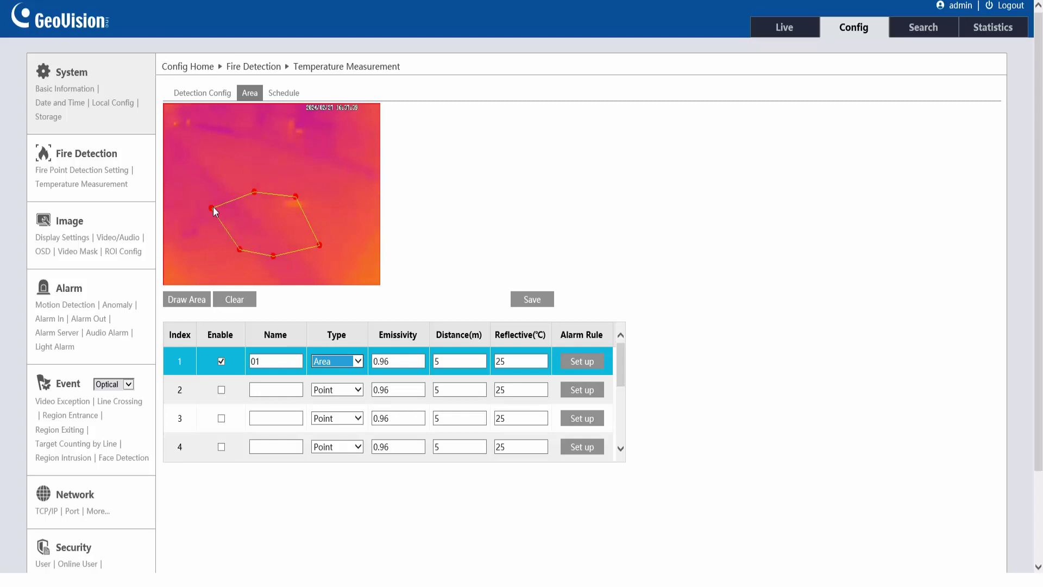
- Replace the default outline with a four-corner area drawn over the thermal image
{"action": "left_click", "coordinate": [232, 300]}
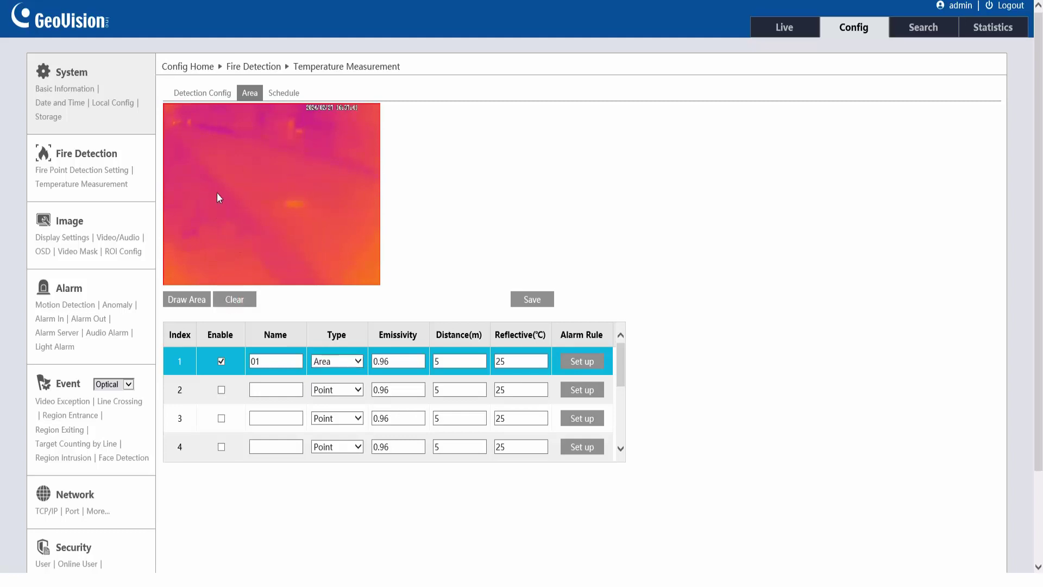
{"action": "left_click", "coordinate": [191, 300]}
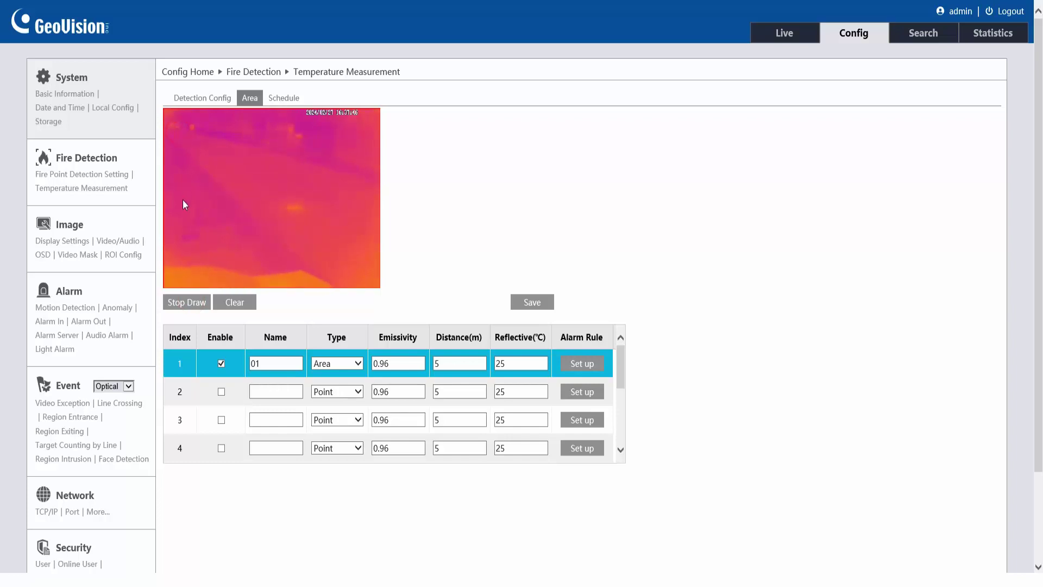
{"action": "left_click", "coordinate": [188, 265]}
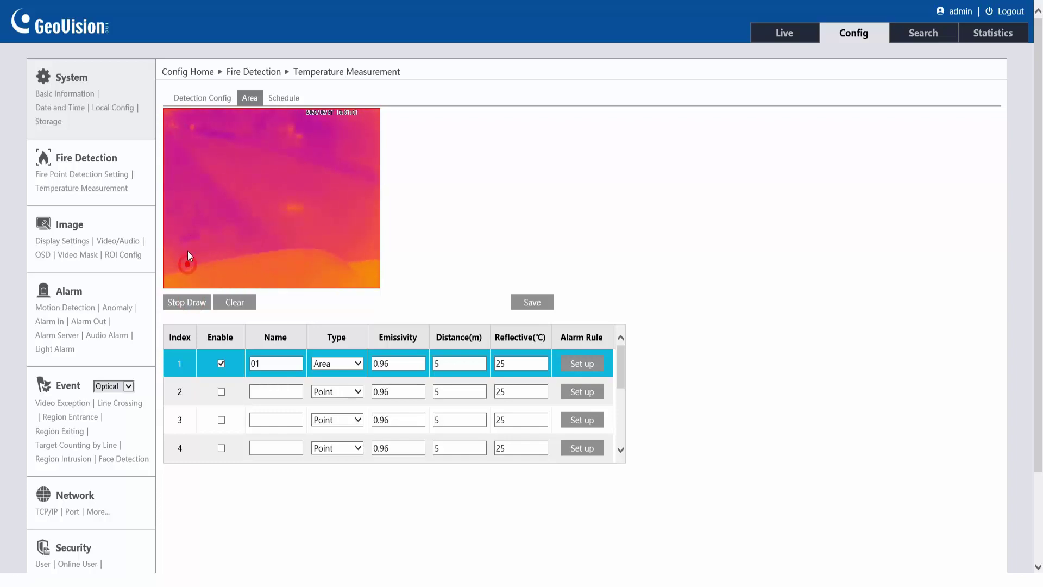
{"action": "left_click", "coordinate": [189, 136]}
{"action": "left_click", "coordinate": [345, 135]}
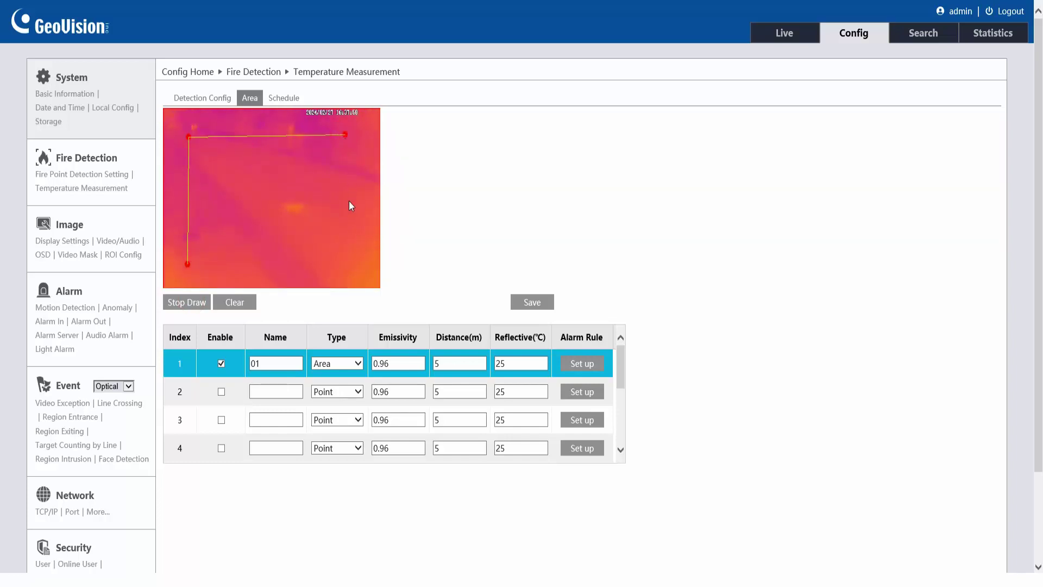
{"action": "left_click", "coordinate": [348, 260]}
{"action": "left_click", "coordinate": [187, 265]}
- Set area 01's alarm to Above average temperature at 20 °C and save the area settings
{"action": "left_click", "coordinate": [592, 364]}
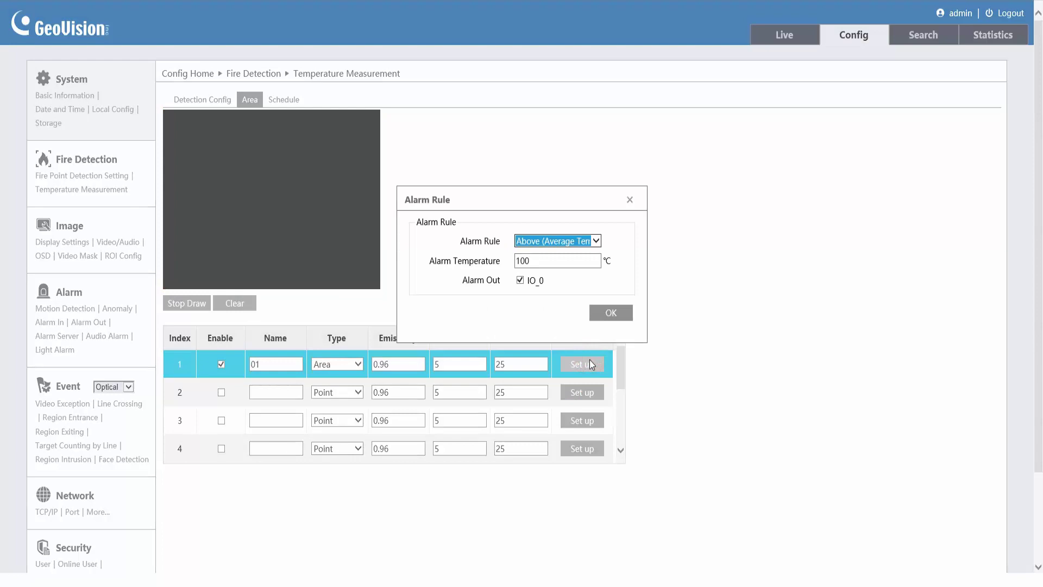
{"action": "left_click", "coordinate": [597, 241]}
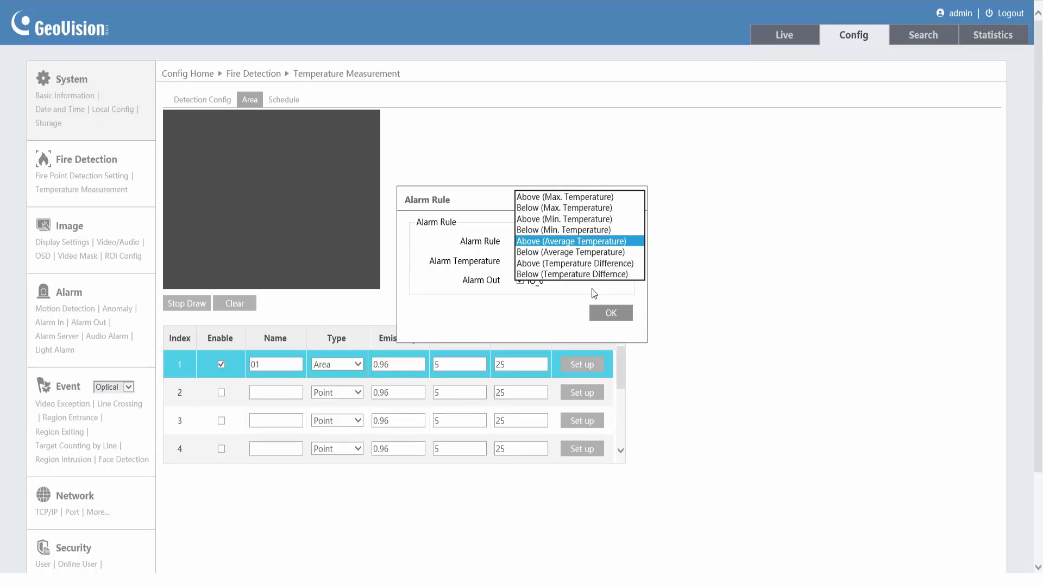
{"action": "left_click", "coordinate": [572, 300]}
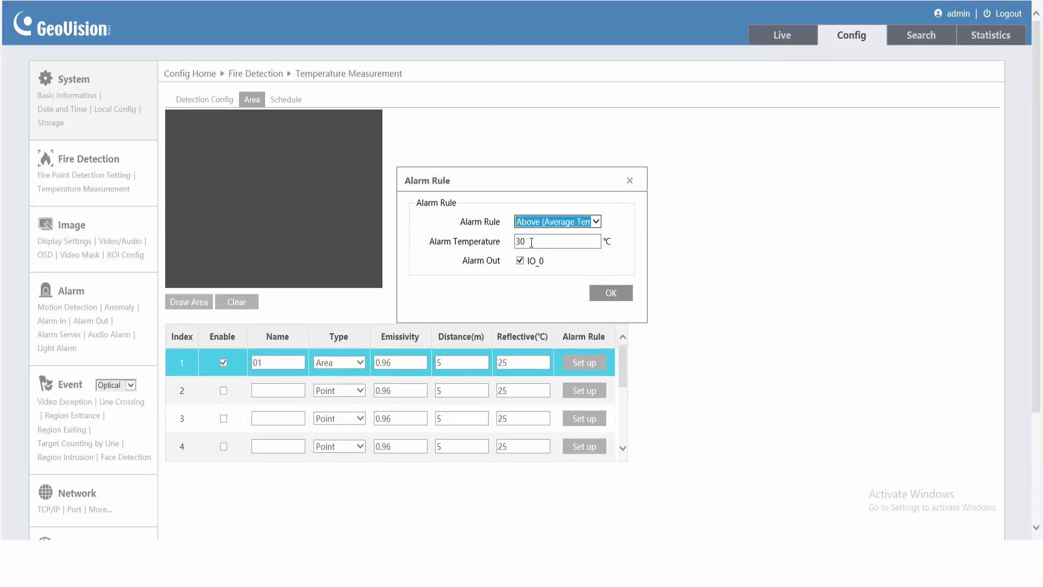
{"action": "left_click_drag", "start_coordinate": [531, 240], "coordinate": [505, 240]}
{"action": "type", "text": "20"}
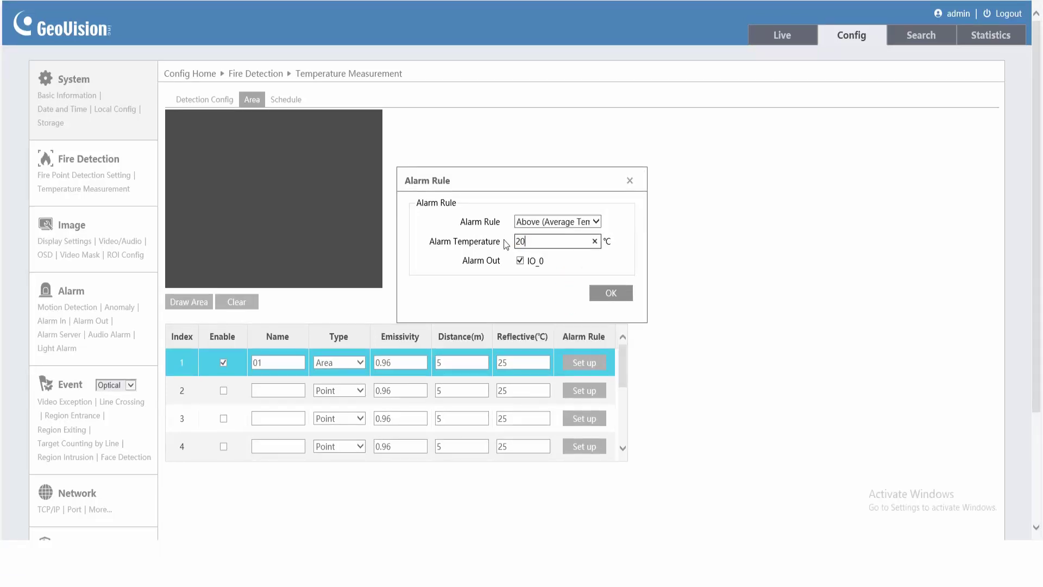
{"action": "left_click", "coordinate": [606, 292]}
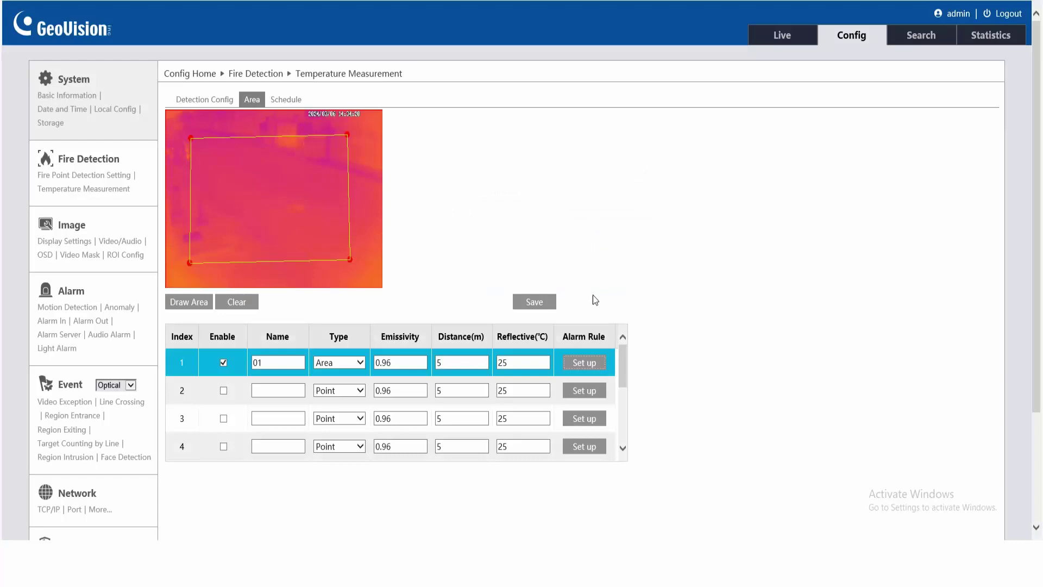
{"action": "left_click", "coordinate": [526, 302]}
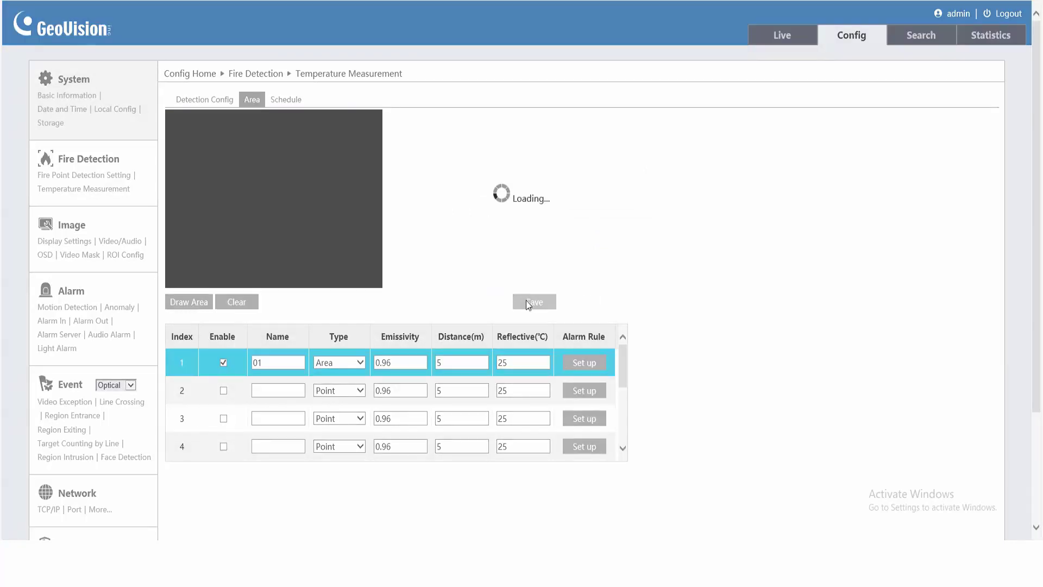
{"action": "left_click", "coordinate": [572, 298]}
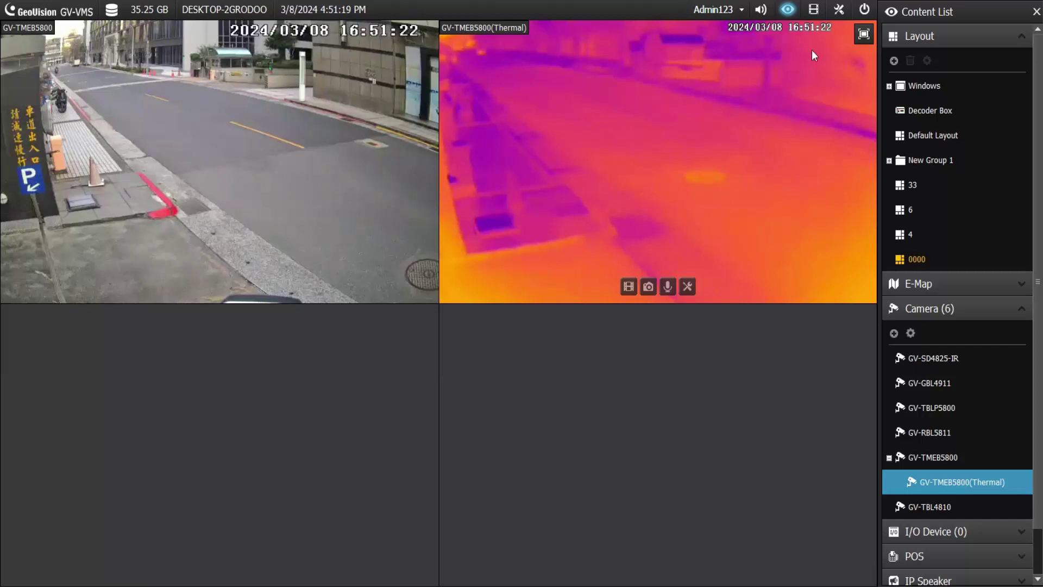
- Set Video Analysis to IPCVA for GV-TMEB5800(Thermal) with Live Draw Rect enabled
{"action": "left_click", "coordinate": [839, 9]}
{"action": "left_click", "coordinate": [840, 33]}
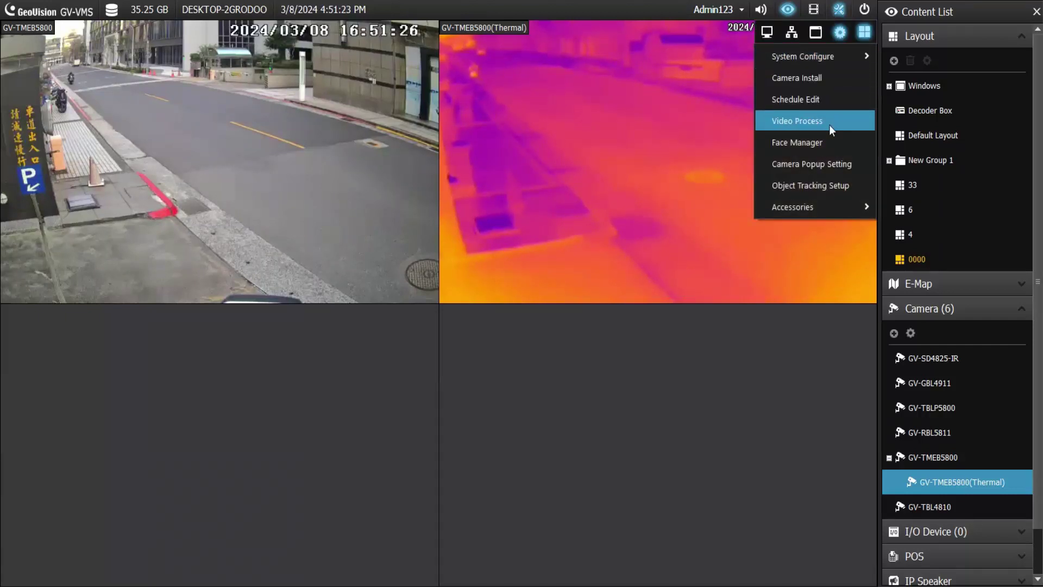
{"action": "left_click", "coordinate": [830, 125]}
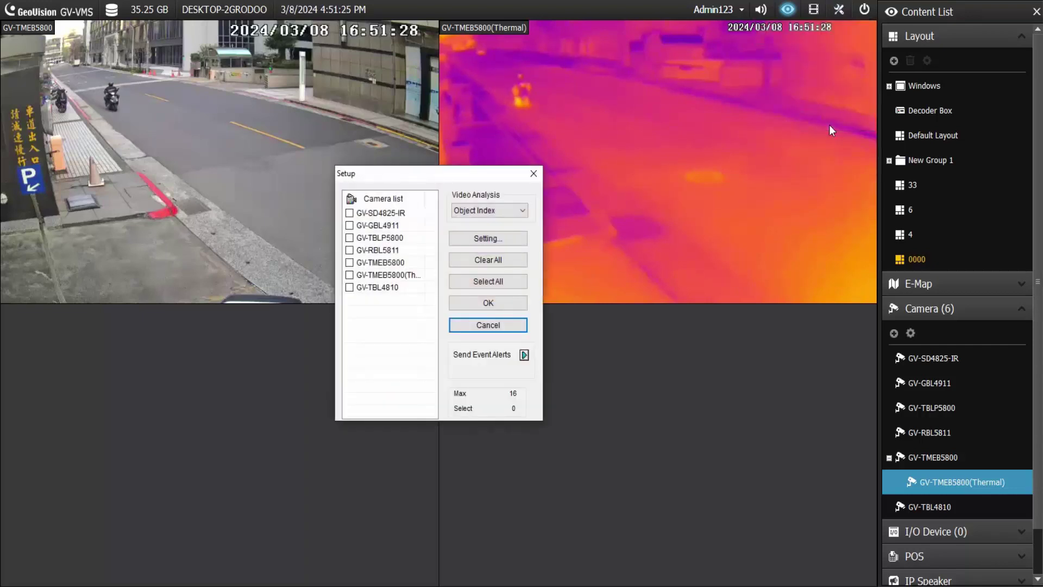
{"action": "left_click", "coordinate": [520, 211]}
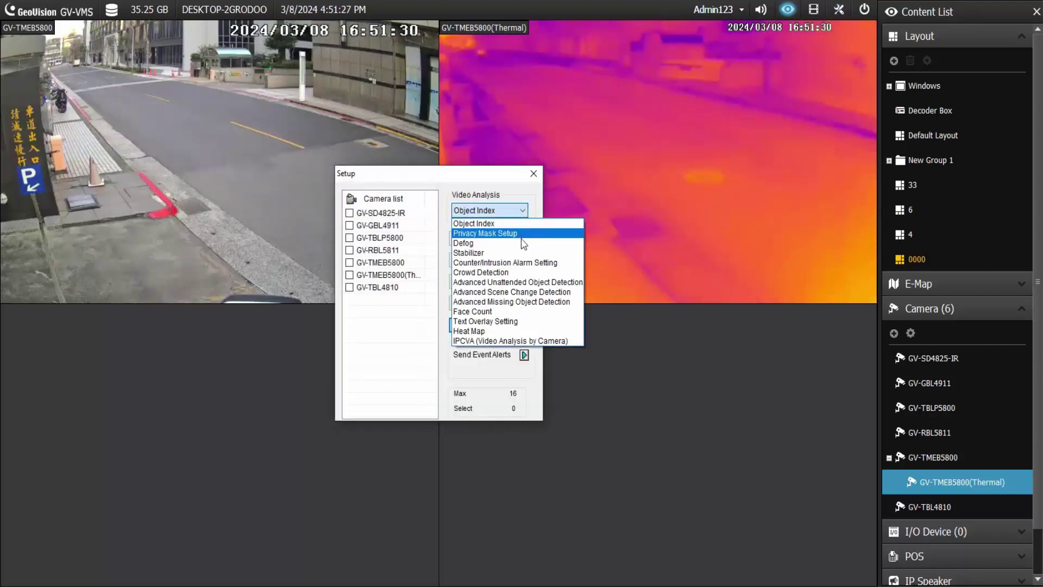
{"action": "left_click", "coordinate": [507, 342]}
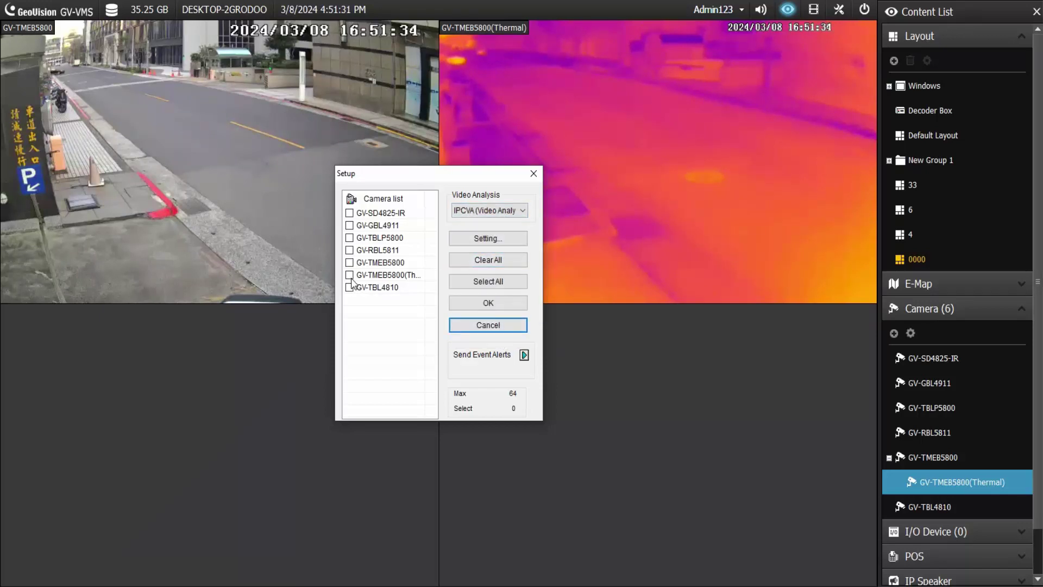
{"action": "left_click", "coordinate": [350, 275]}
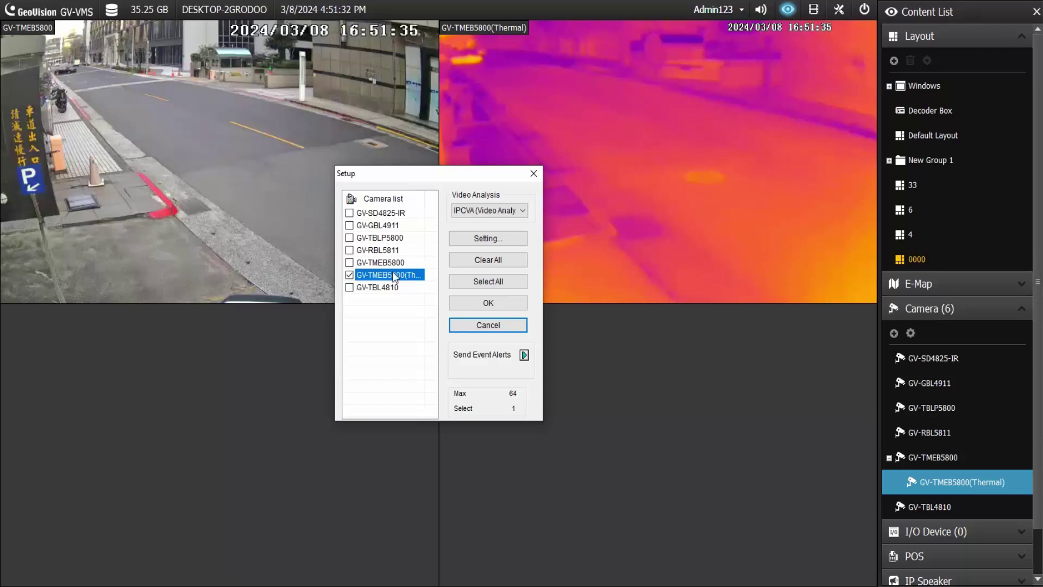
{"action": "left_click", "coordinate": [510, 240]}
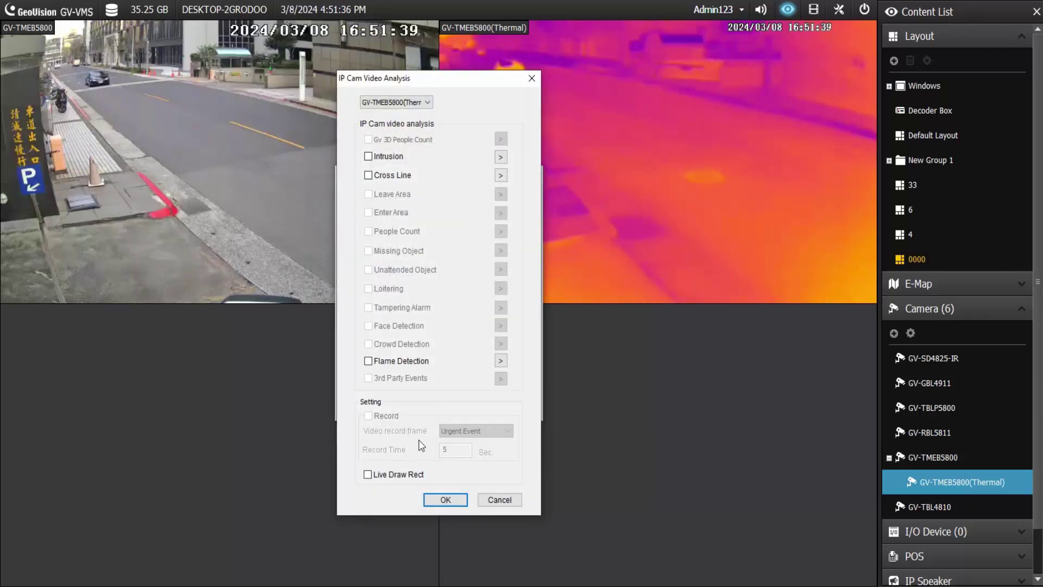
{"action": "left_click", "coordinate": [395, 477]}
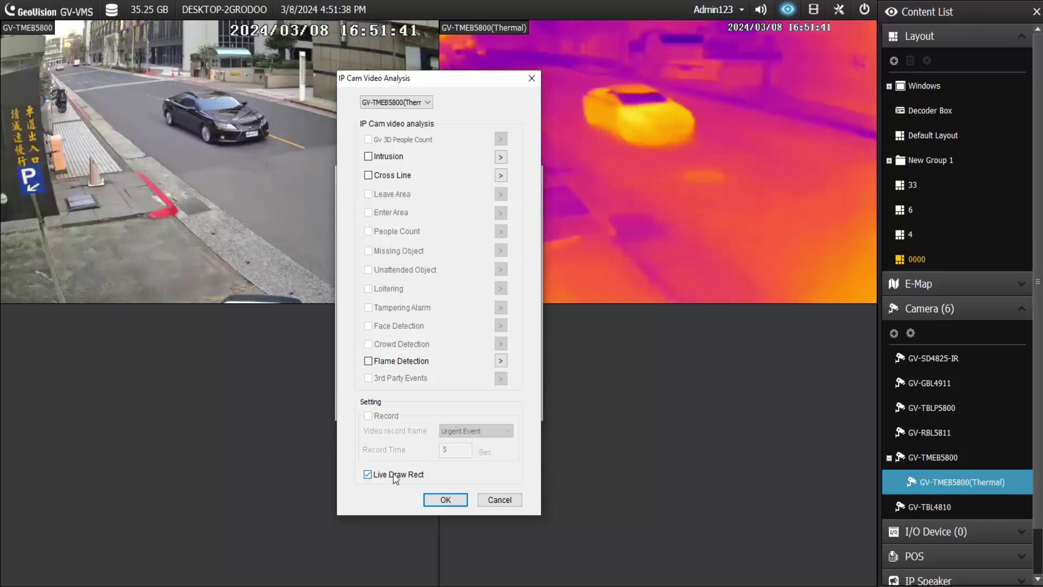
{"action": "left_click", "coordinate": [446, 500]}
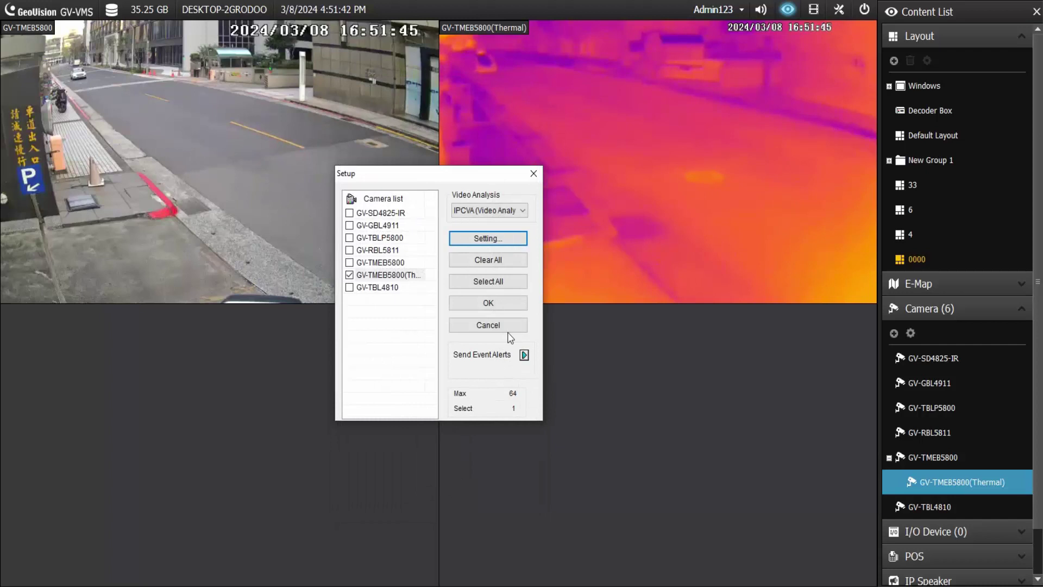
- Apply the video processing setup and turn on temperature measurement for the thermal feed
{"action": "left_click", "coordinate": [518, 303]}
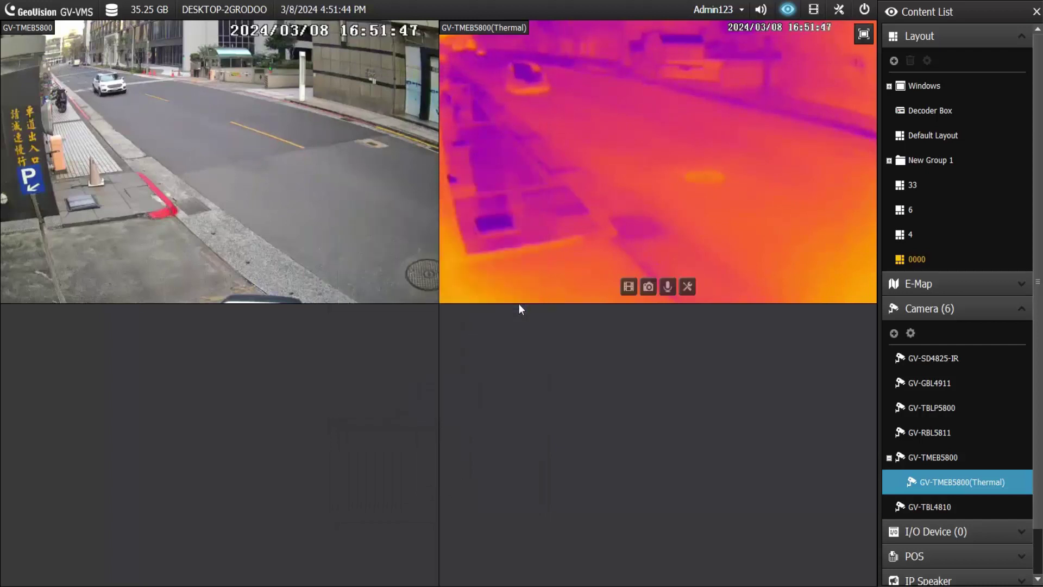
{"action": "left_click", "coordinate": [687, 294]}
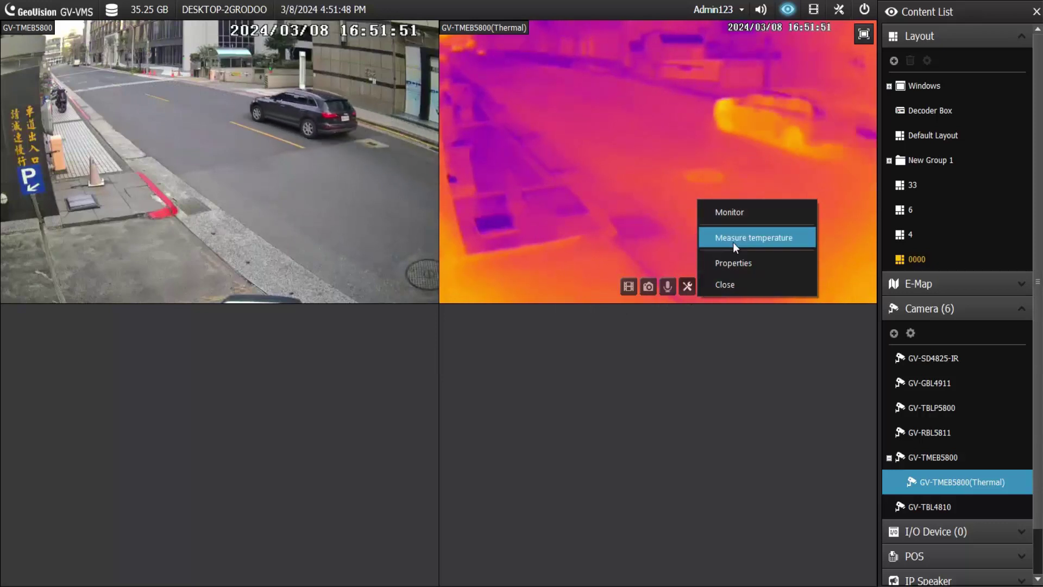
{"action": "left_click", "coordinate": [741, 219]}
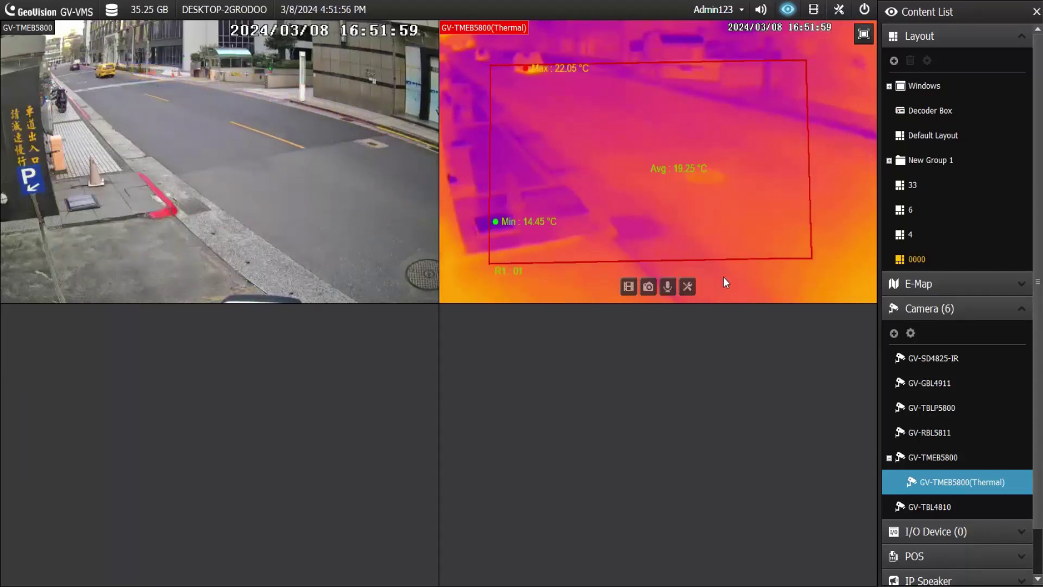
- Read spot temperatures at points inside and around area 01 on the thermal view
{"action": "left_click", "coordinate": [688, 287]}
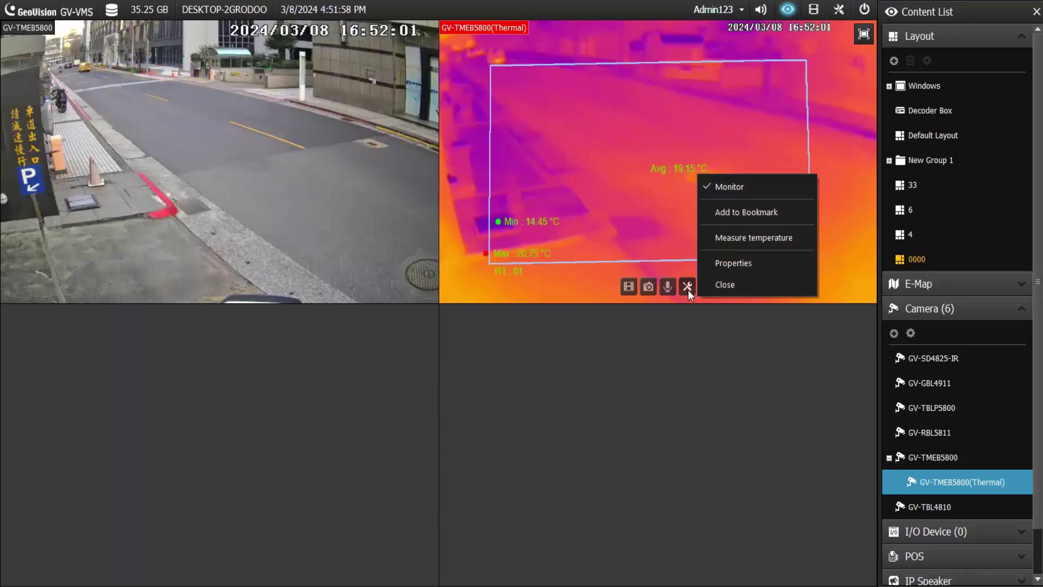
{"action": "left_click", "coordinate": [749, 242]}
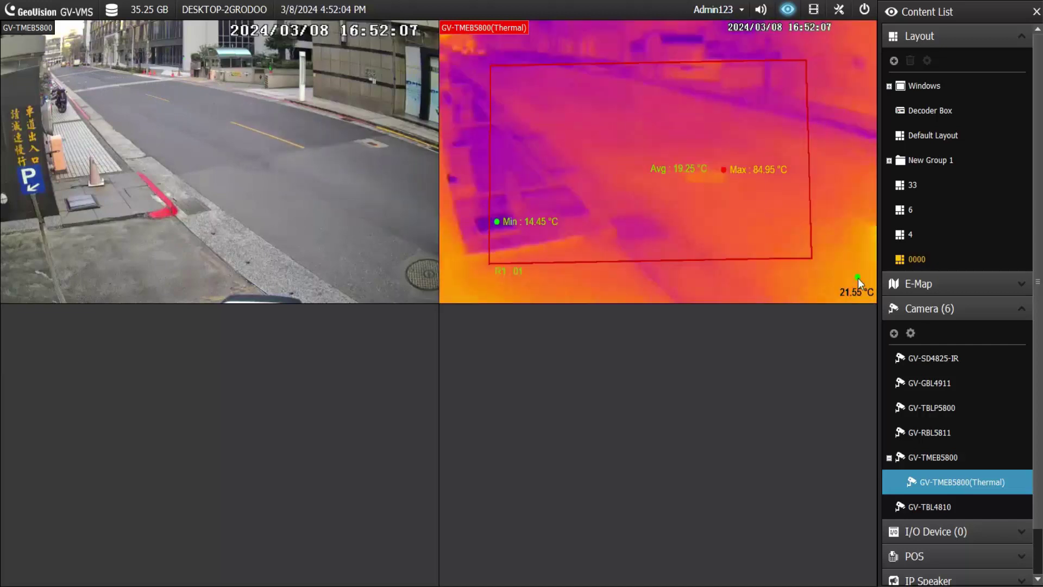
{"action": "left_click", "coordinate": [858, 278]}
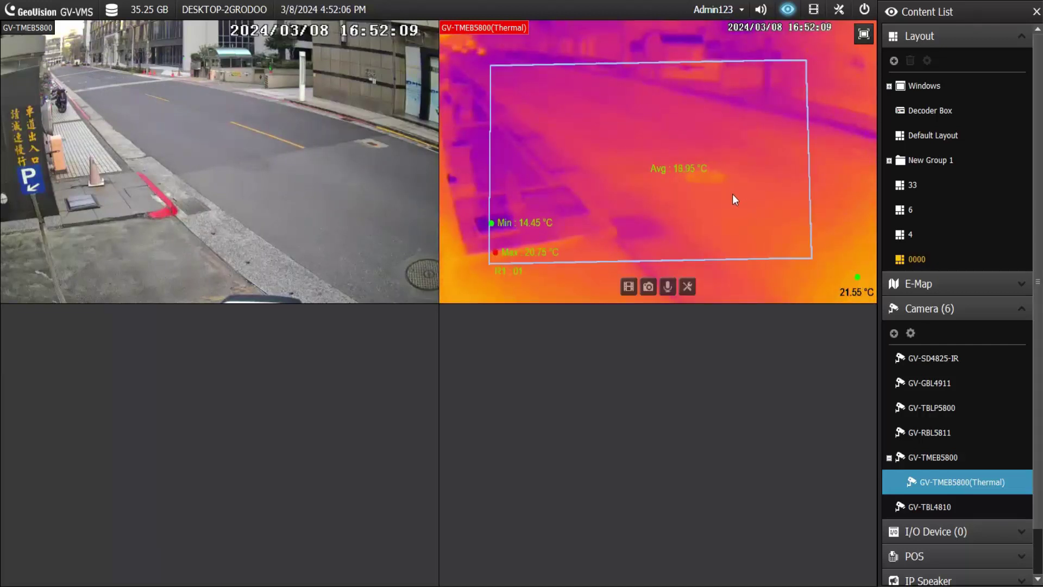
{"action": "left_click", "coordinate": [716, 178]}
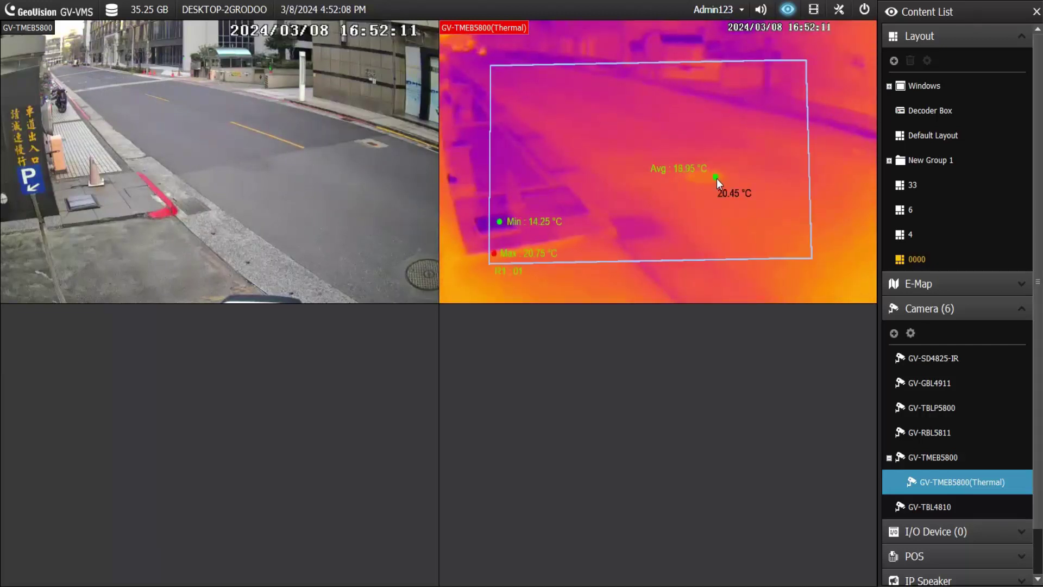
{"action": "left_click", "coordinate": [641, 228]}
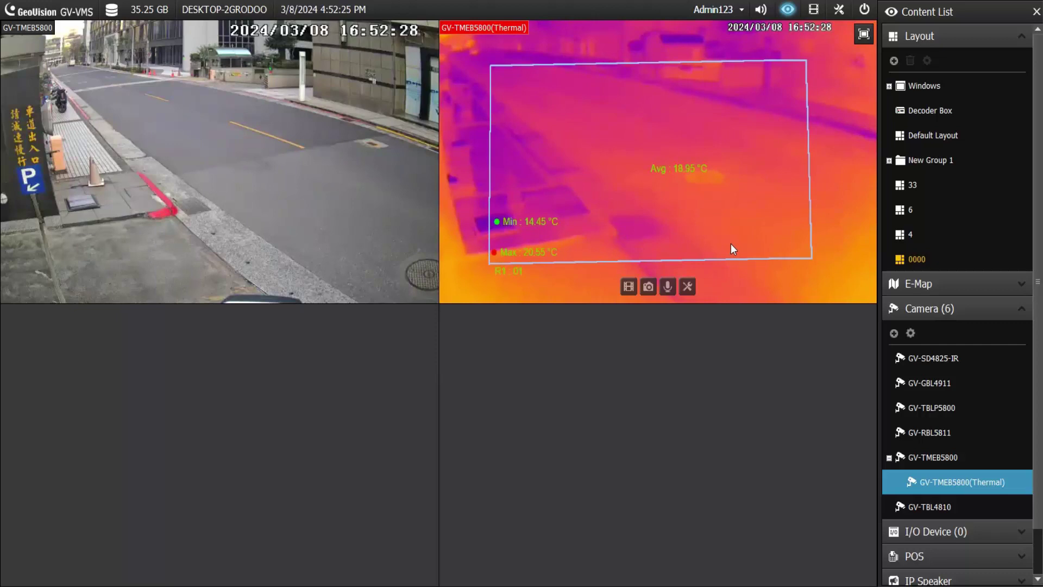
- Open the IPCVA video analysis settings for the GV-TMEB5800(Thermal) camera
{"action": "left_click", "coordinate": [844, 20]}
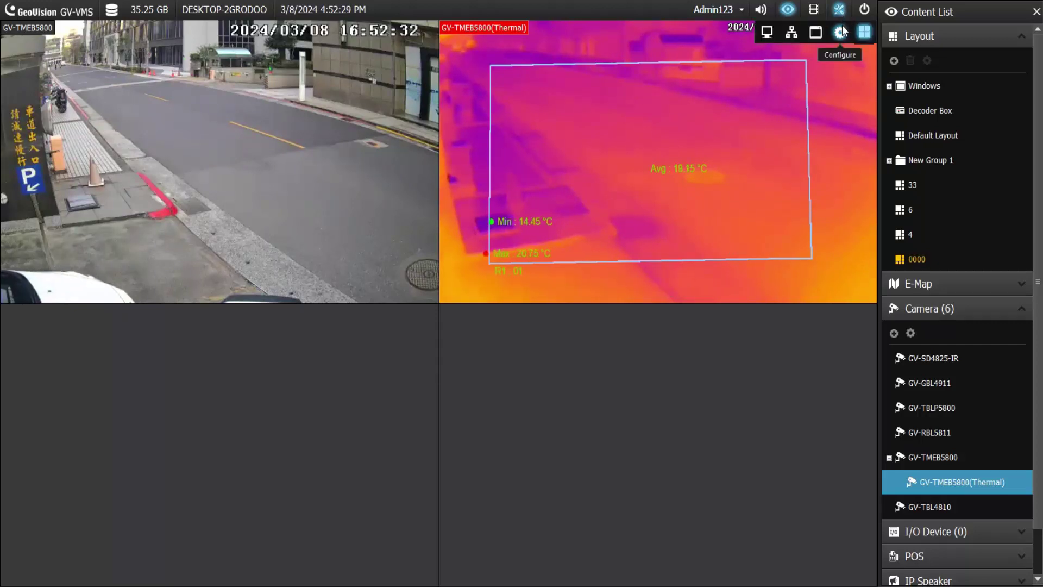
{"action": "left_click", "coordinate": [840, 33]}
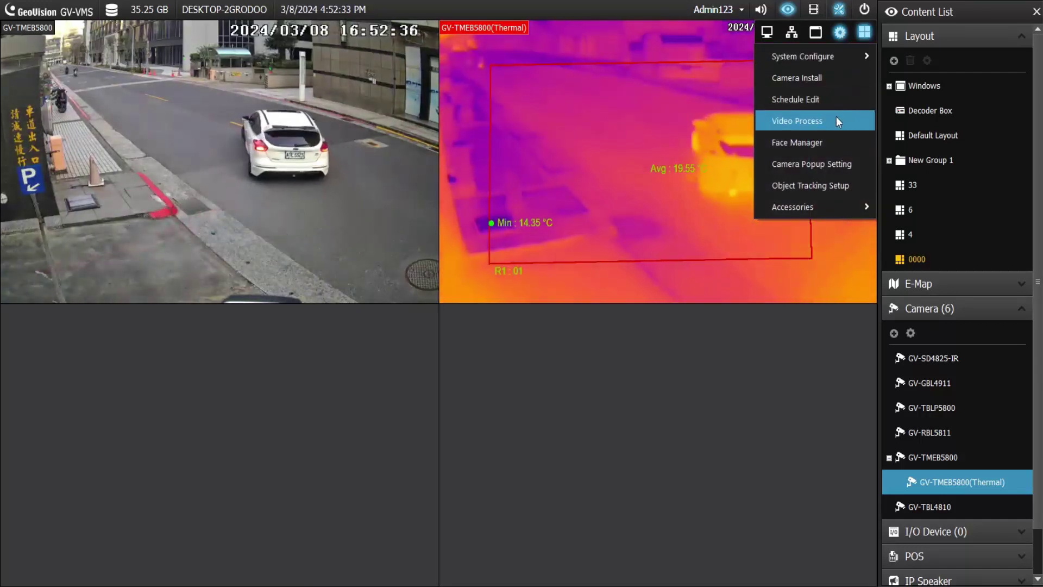
{"action": "left_click", "coordinate": [836, 118]}
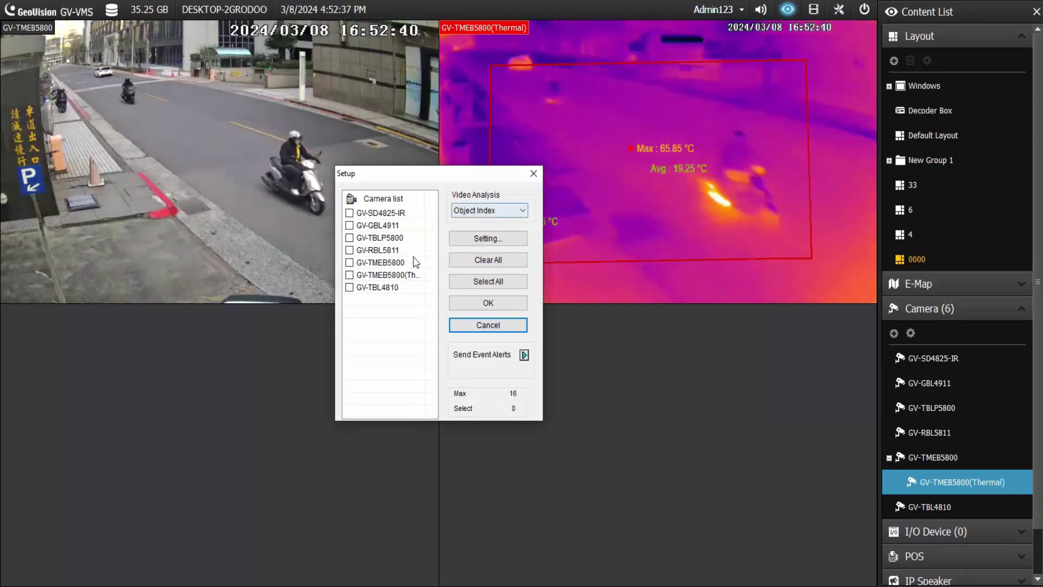
{"action": "left_click", "coordinate": [458, 216]}
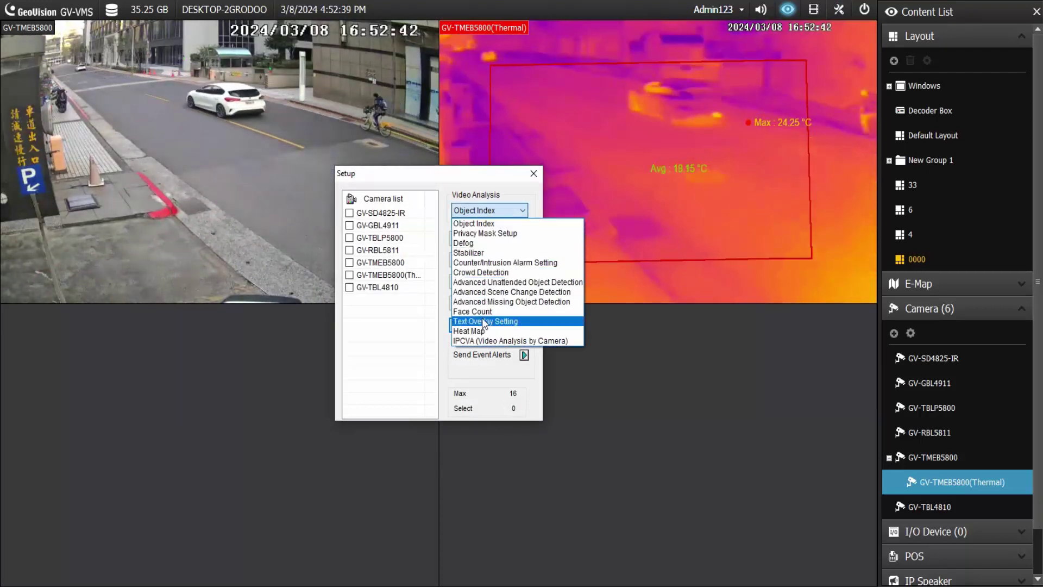
{"action": "left_click", "coordinate": [482, 340]}
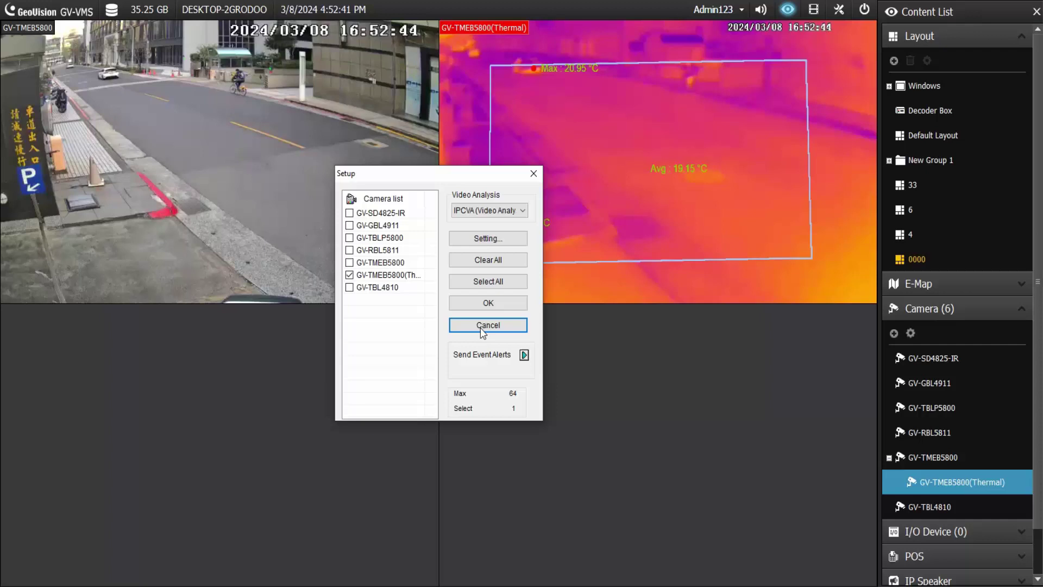
{"action": "left_click", "coordinate": [496, 240]}
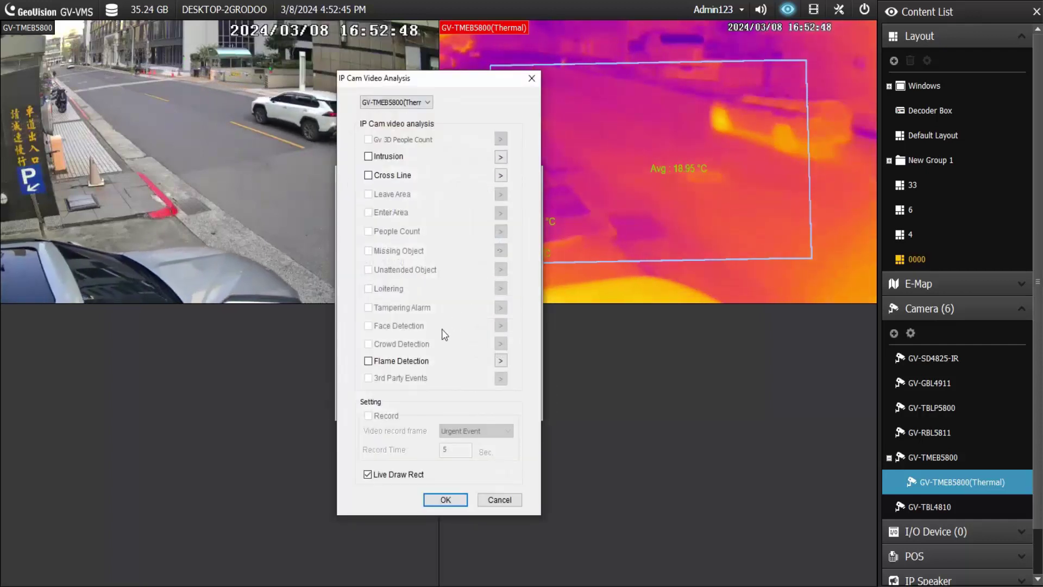
- Tick Flame Detection with detection region R1 and confirm the camera analysis settings
{"action": "left_click", "coordinate": [413, 363]}
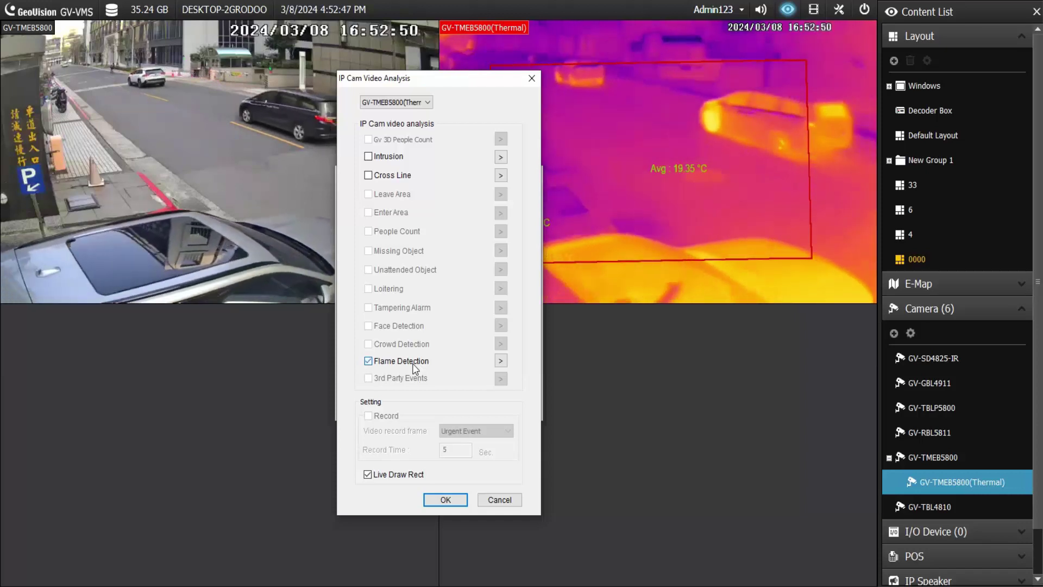
{"action": "left_click", "coordinate": [500, 361]}
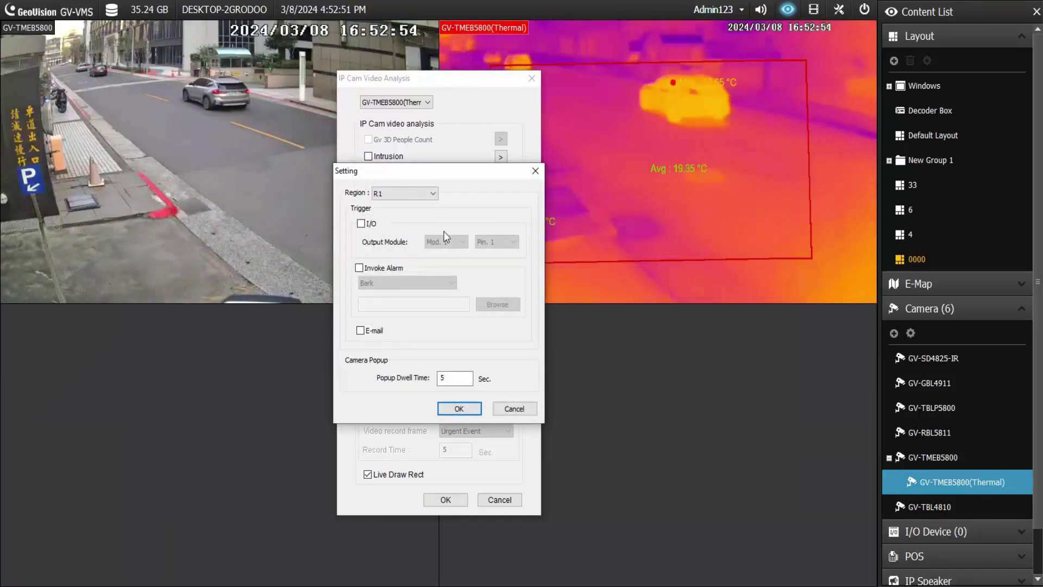
{"action": "left_click", "coordinate": [432, 195]}
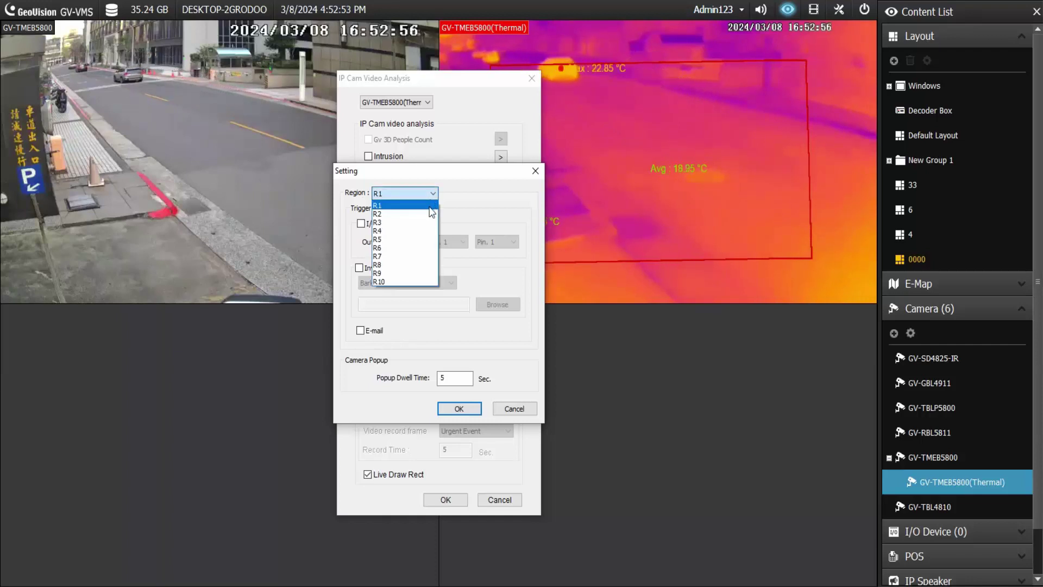
{"action": "left_click", "coordinate": [432, 208]}
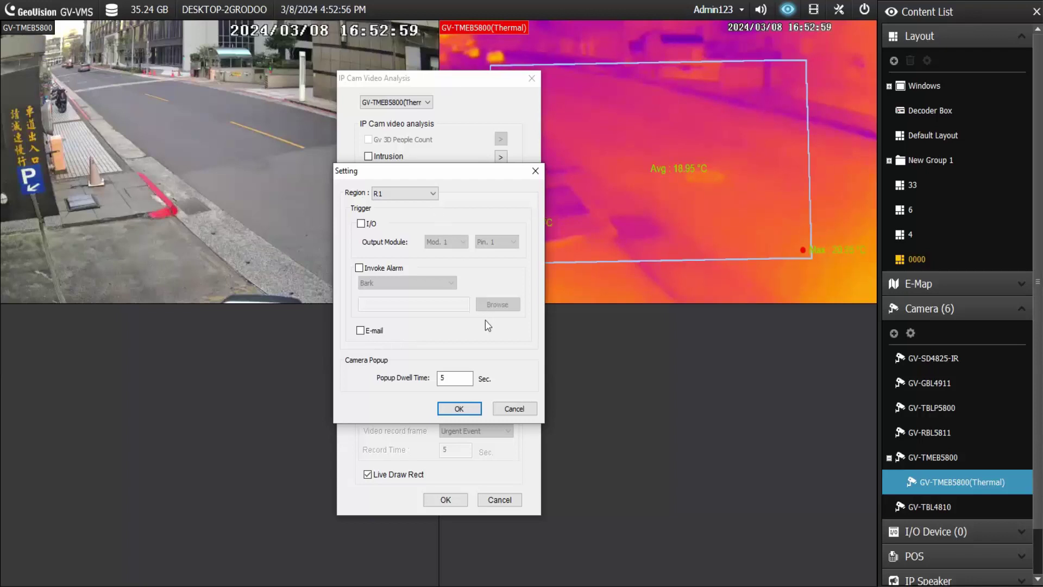
{"action": "left_click", "coordinate": [472, 409]}
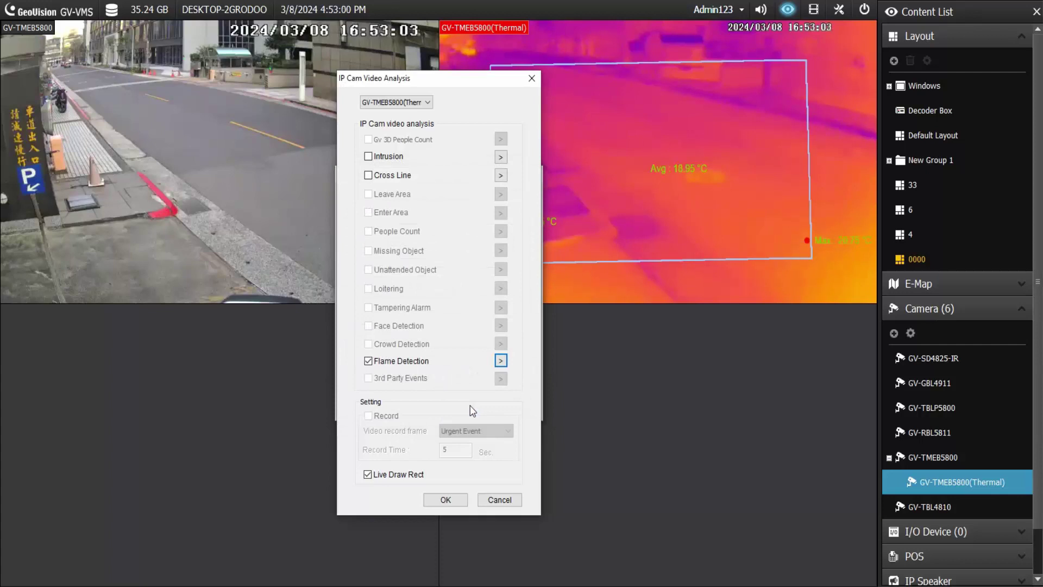
{"action": "left_click", "coordinate": [445, 501]}
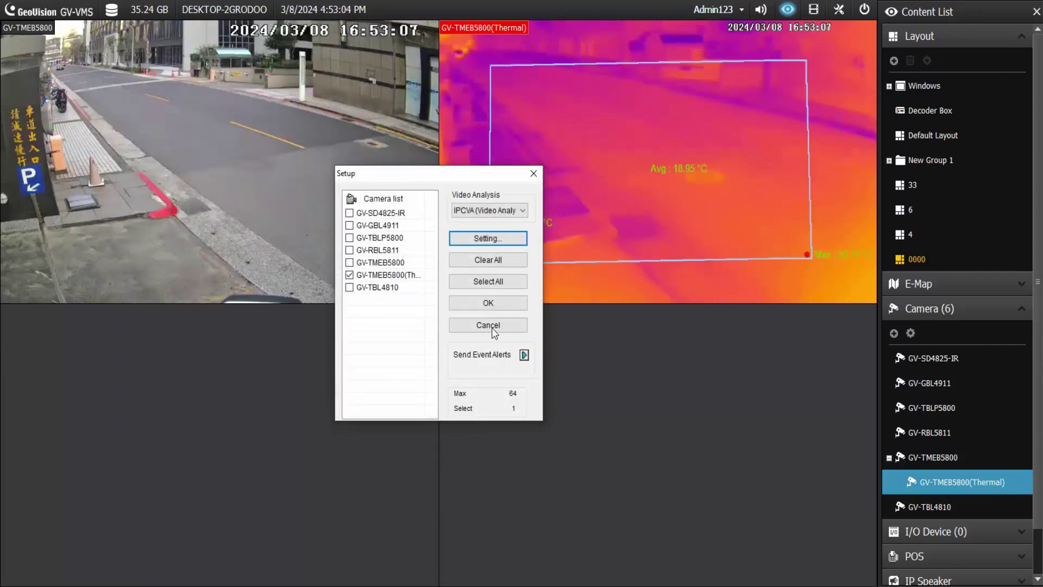
- Apply the analysis setup and bring up the AI Event Table from the system log
{"action": "left_click", "coordinate": [495, 311]}
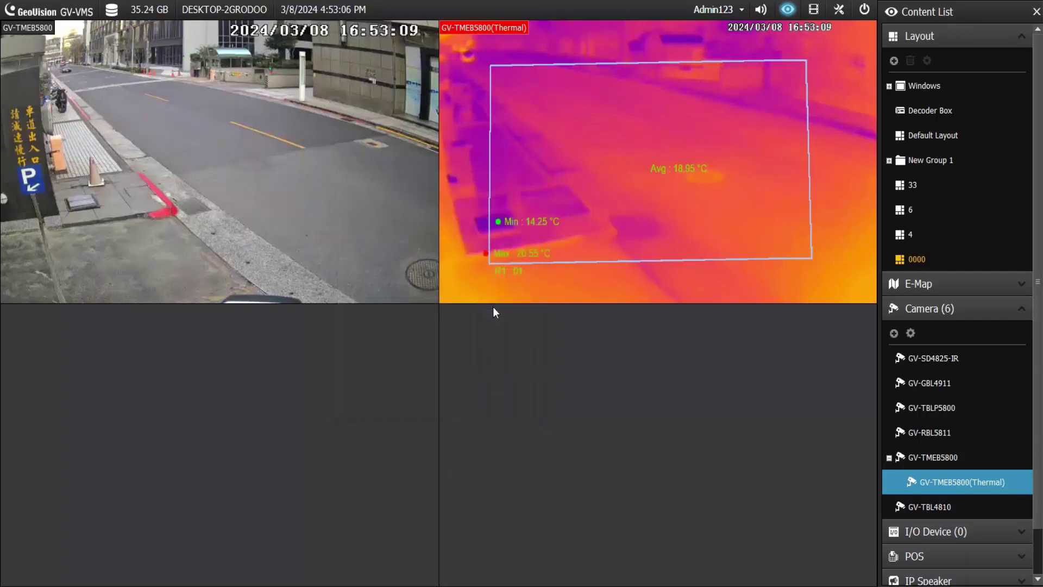
{"action": "mouse_move", "coordinate": [657, 163]}
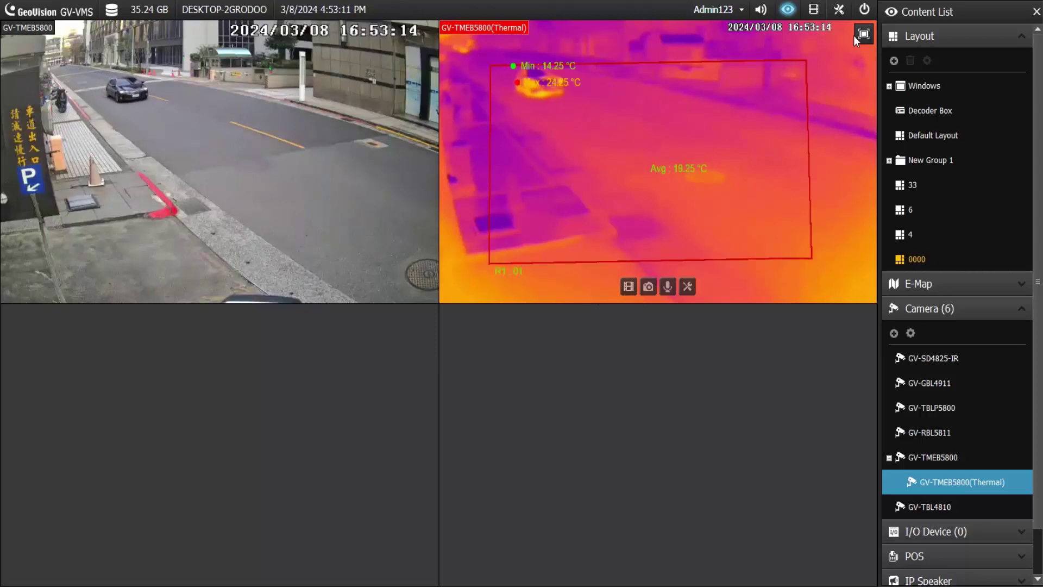
{"action": "left_click", "coordinate": [839, 11]}
{"action": "left_click", "coordinate": [816, 32]}
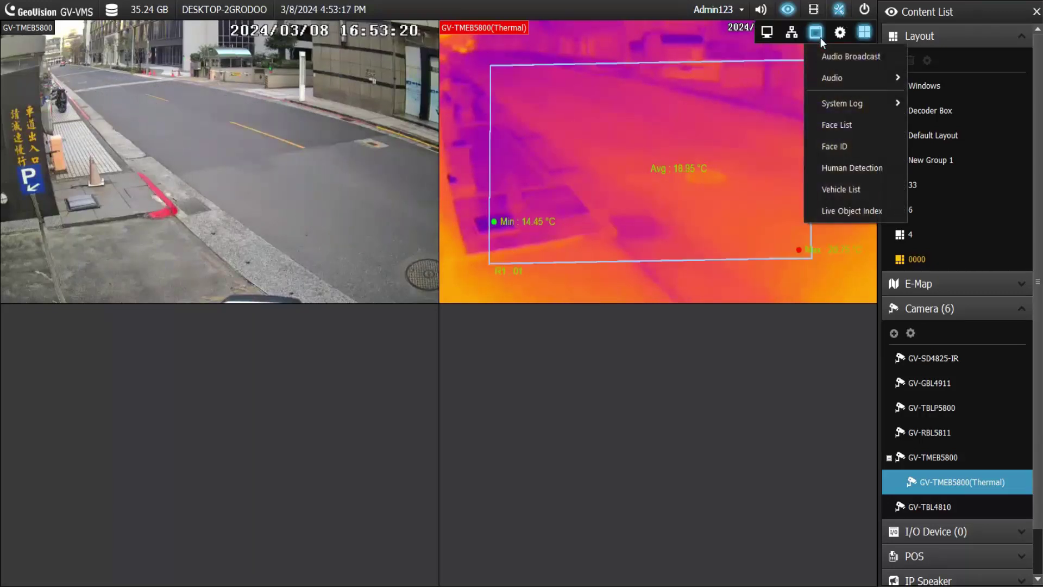
{"action": "mouse_move", "coordinate": [848, 103]}
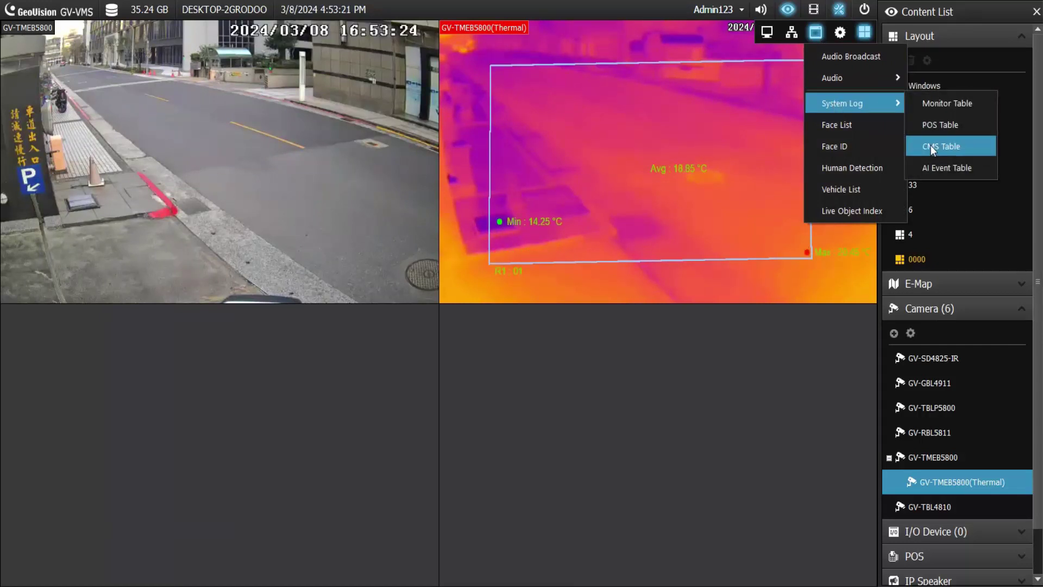
{"action": "left_click", "coordinate": [937, 170]}
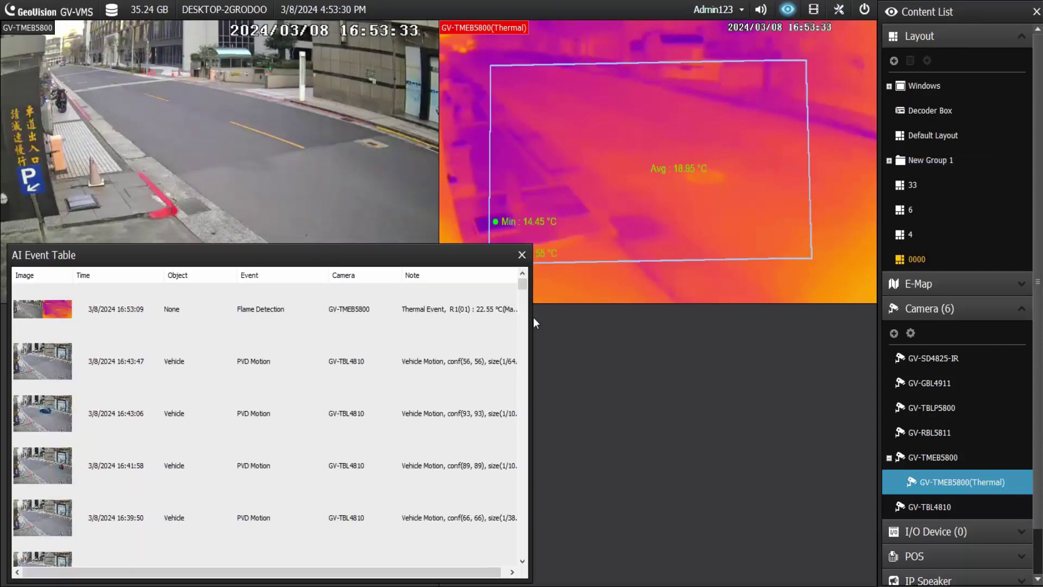
- Widen the log window and Note column, then select the 22.55 °C Flame Detection event
{"action": "left_click_drag", "start_coordinate": [532, 322], "coordinate": [606, 319]}
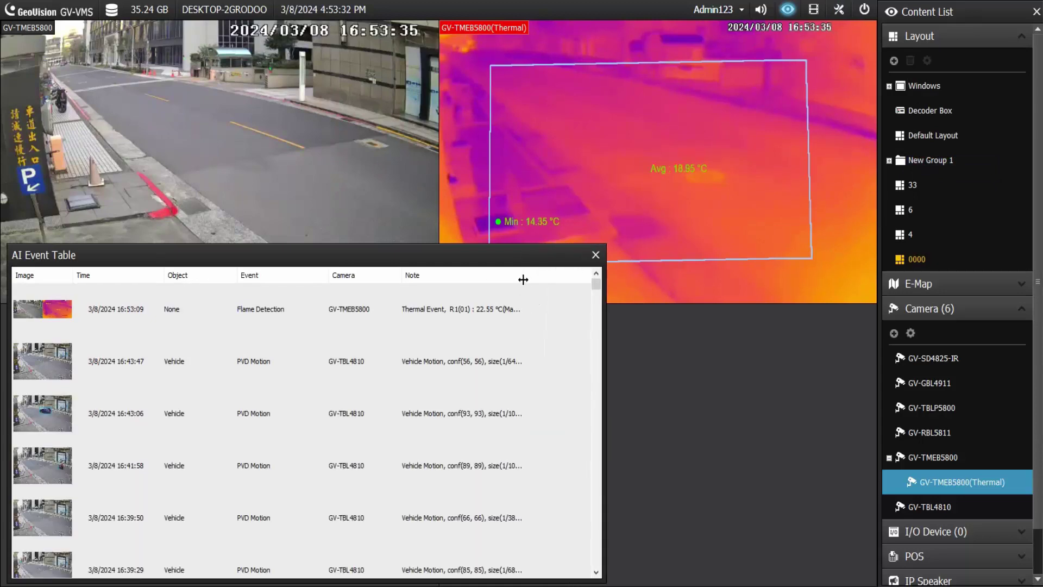
{"action": "left_click_drag", "start_coordinate": [532, 280], "coordinate": [580, 278]}
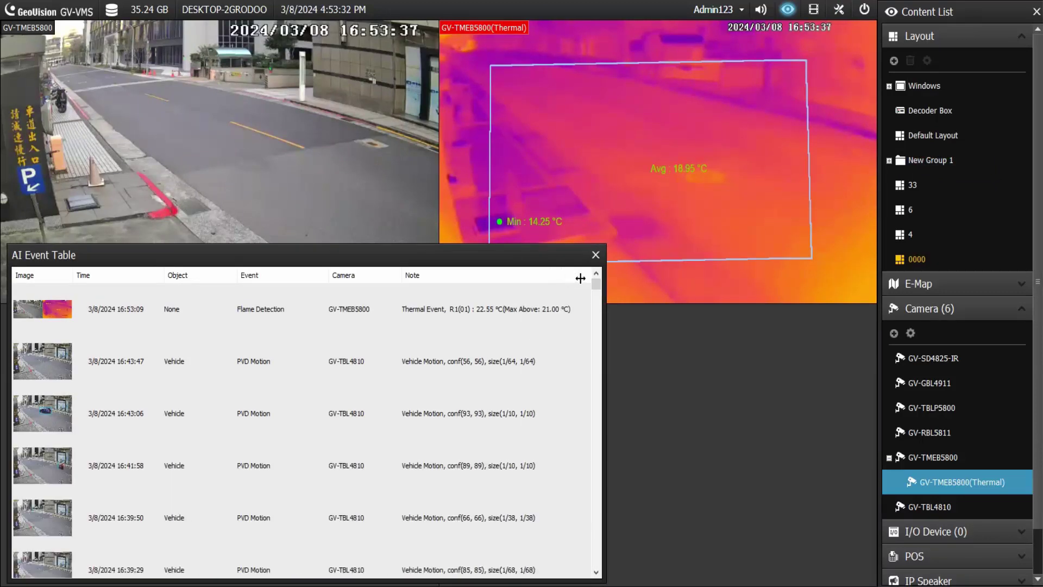
{"action": "left_click", "coordinate": [449, 309]}
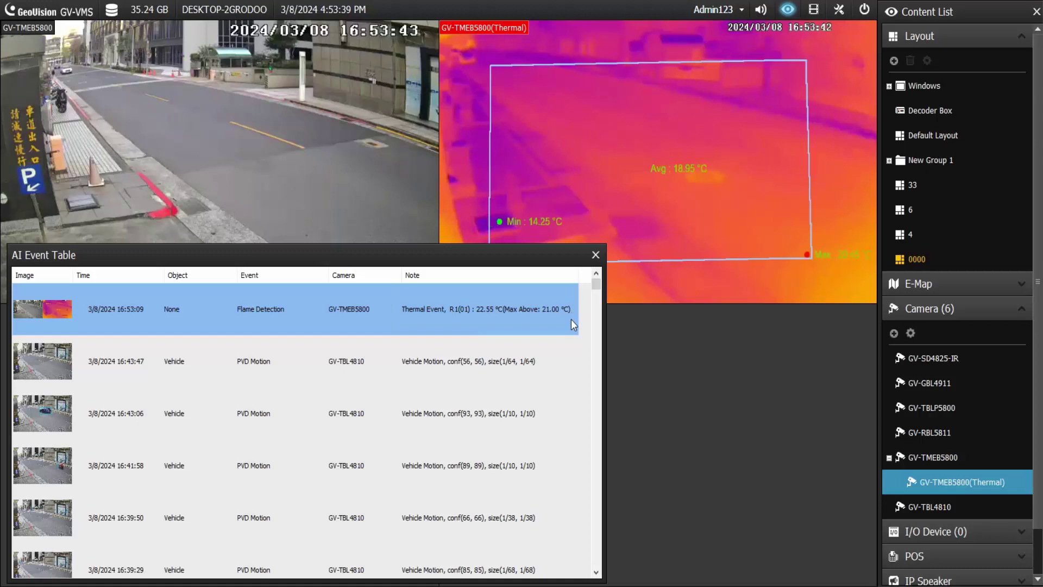
- Play back the GV-TMEB5800(Thermal) recording from the 16:53 flame detection event
{"action": "double_click", "coordinate": [571, 320]}
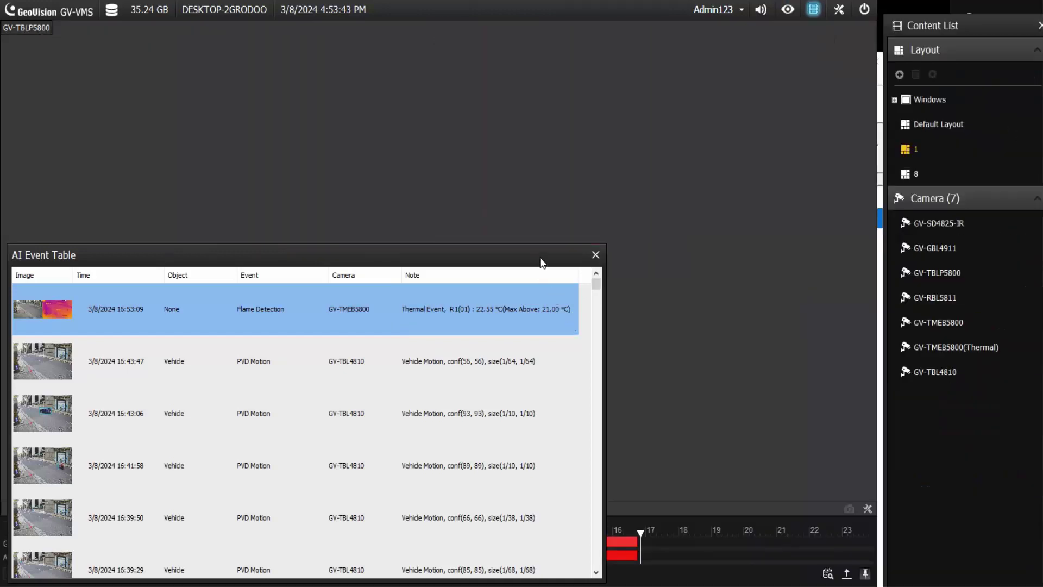
{"action": "left_click", "coordinate": [595, 256]}
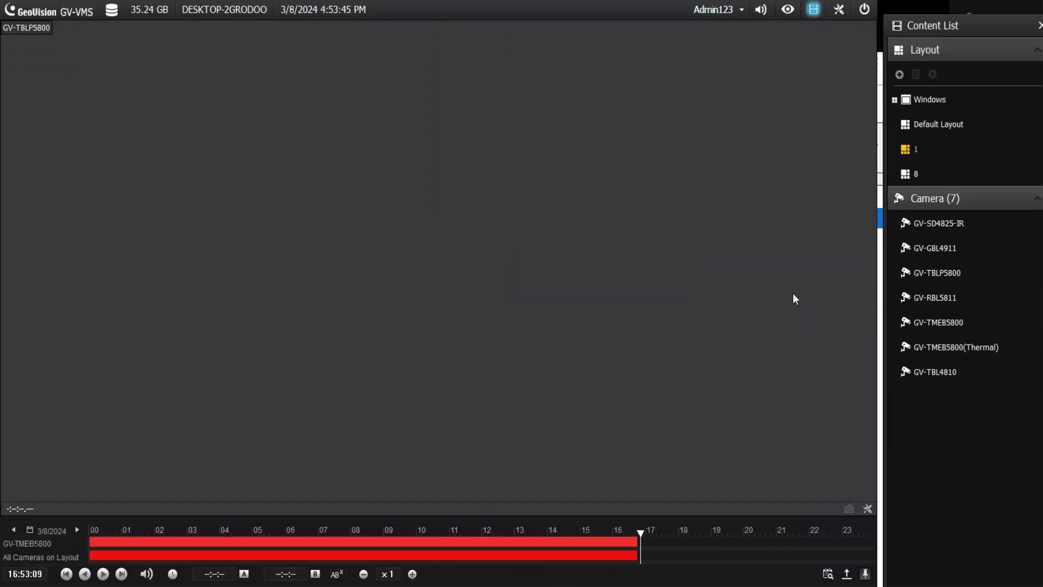
{"action": "left_click", "coordinate": [915, 344]}
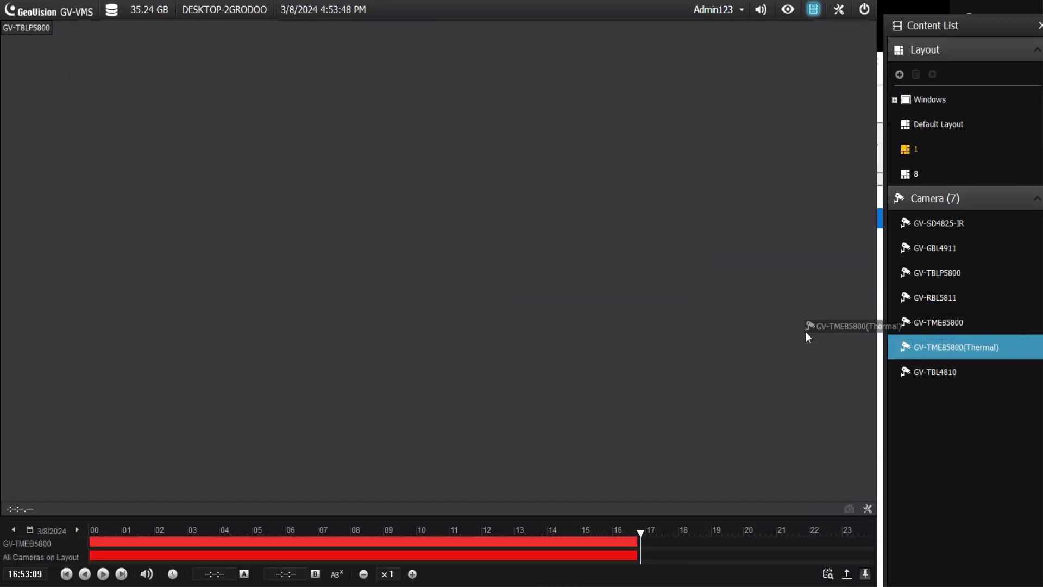
{"action": "left_click_drag", "start_coordinate": [924, 345], "coordinate": [806, 332]}
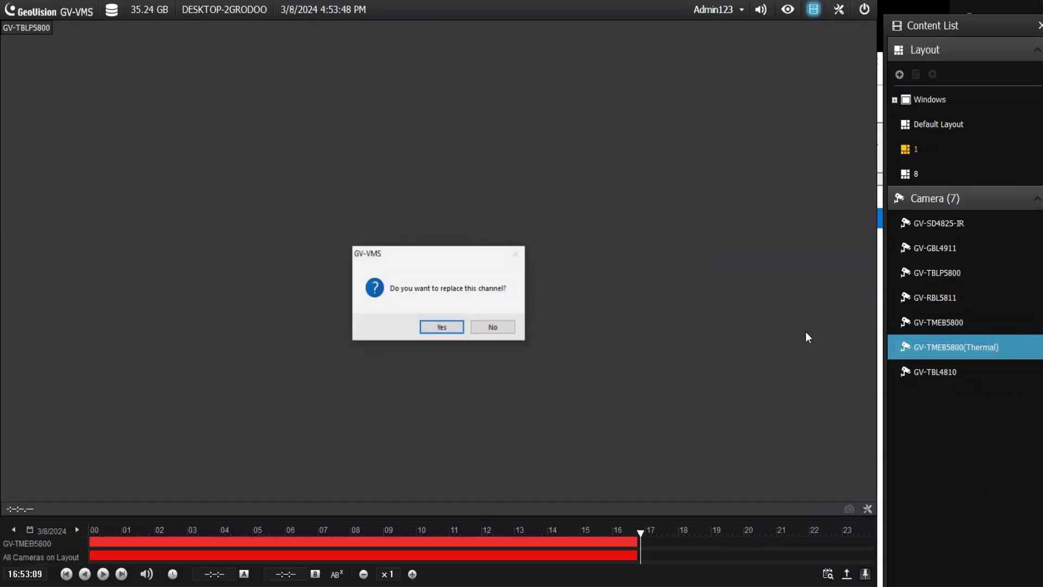
{"action": "left_click", "coordinate": [445, 327]}
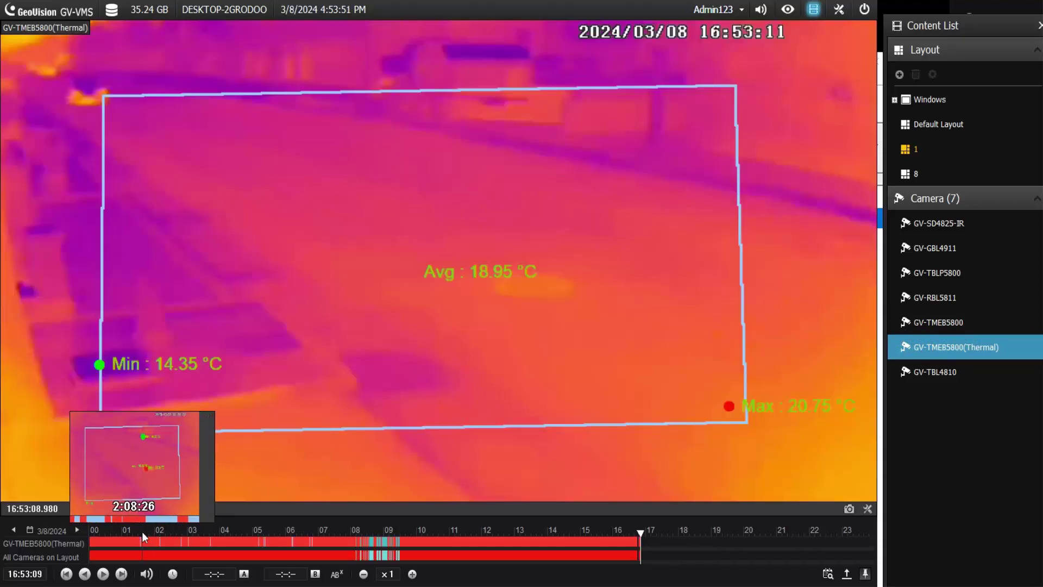
{"action": "left_click", "coordinate": [102, 574]}
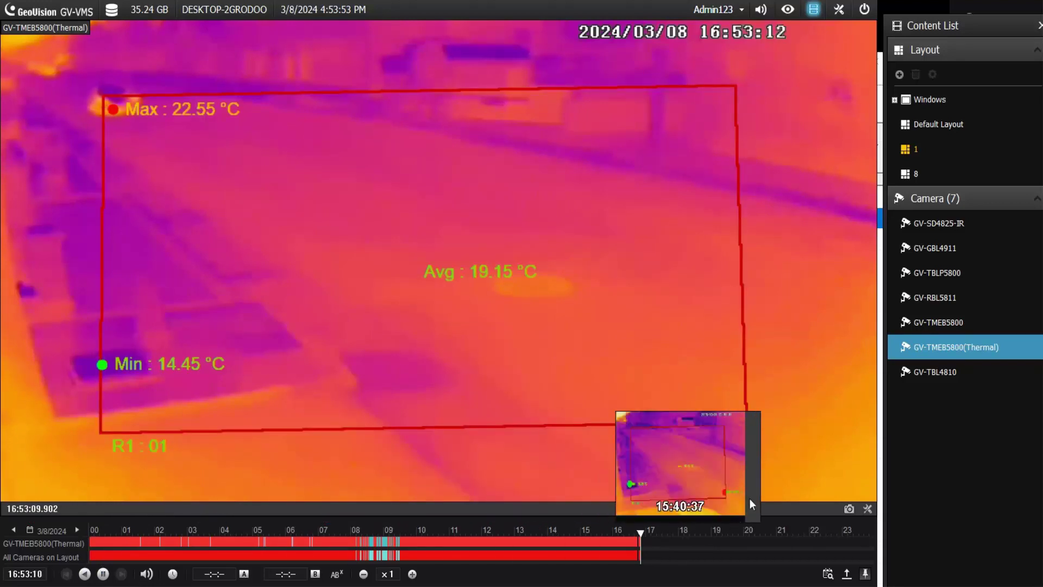